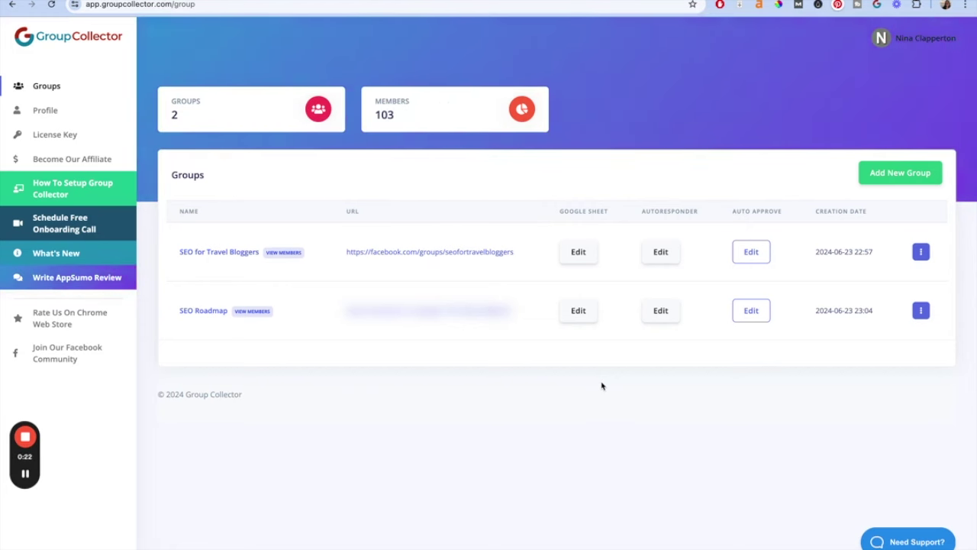
Step: Review the Q1, Q2 and Q3 question columns (F, H, J) in the existing template copy
key(ctrl+Tab)
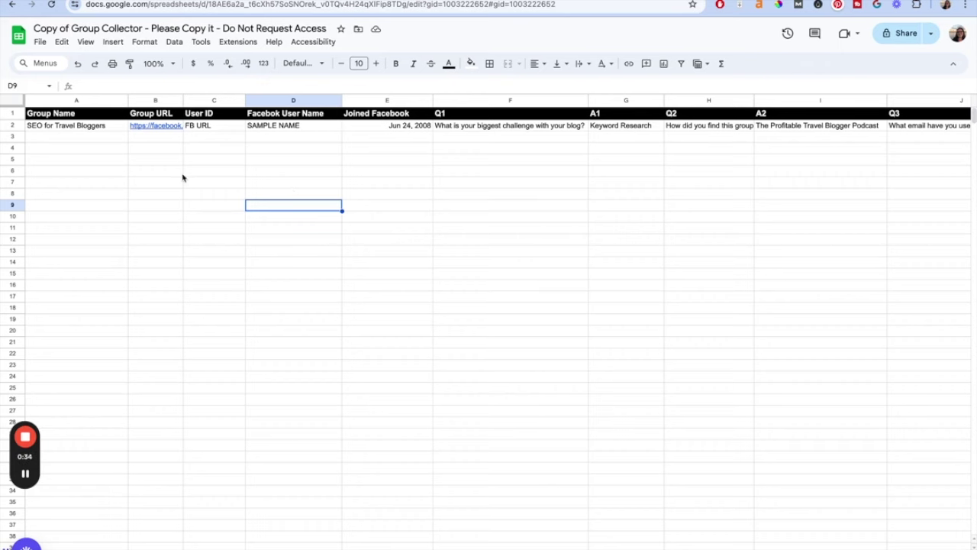
scroll(397, 168, right, 5)
scroll(402, 165, right, 3)
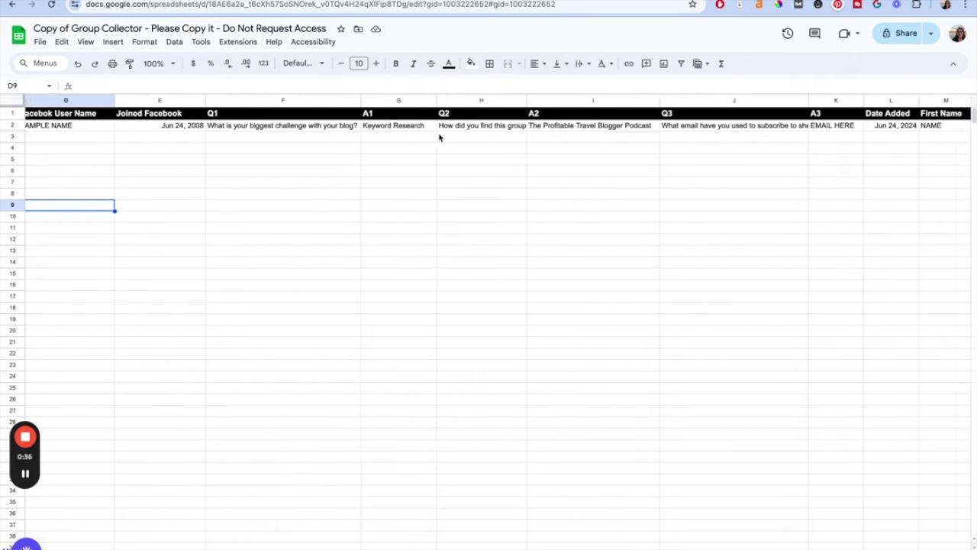
click(206, 100)
click(459, 100)
click(633, 100)
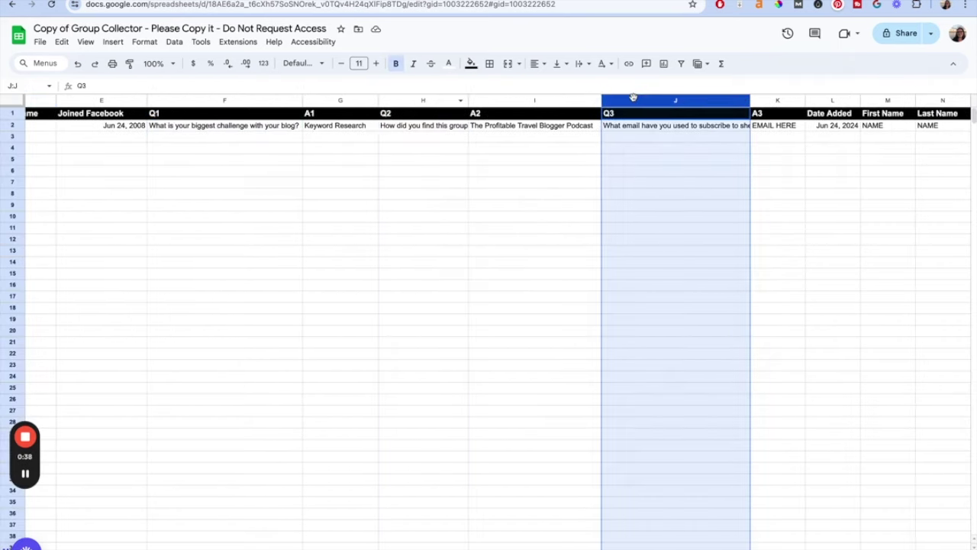
click(746, 175)
scroll(746, 176, left, 8)
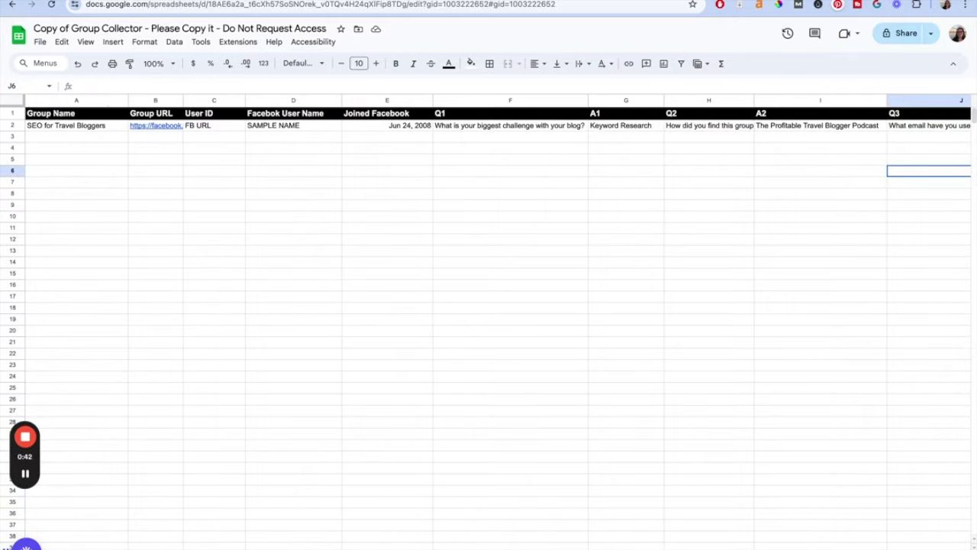
key(ctrl+Tab)
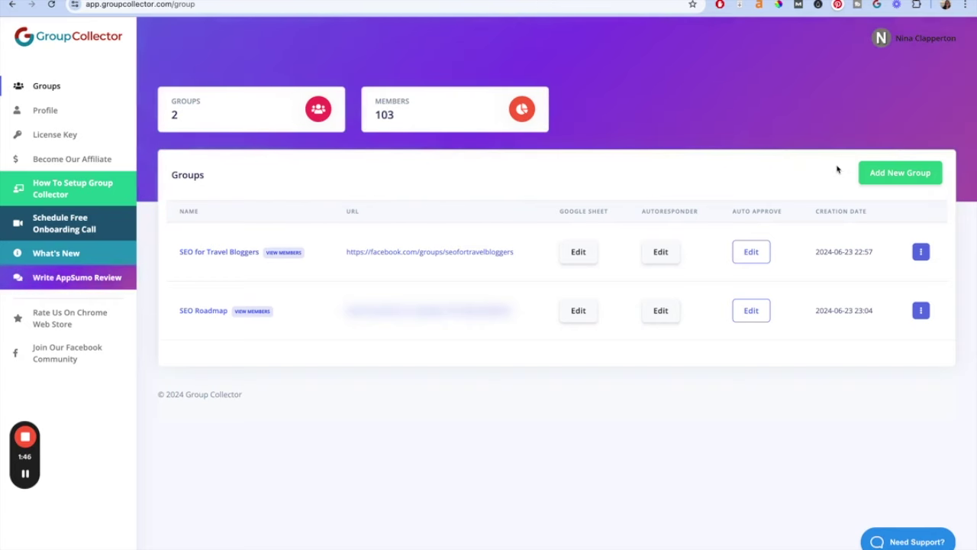
Step: Create the group 'Now Boarding Bundle' with its pasted Facebook group URL
click(873, 174)
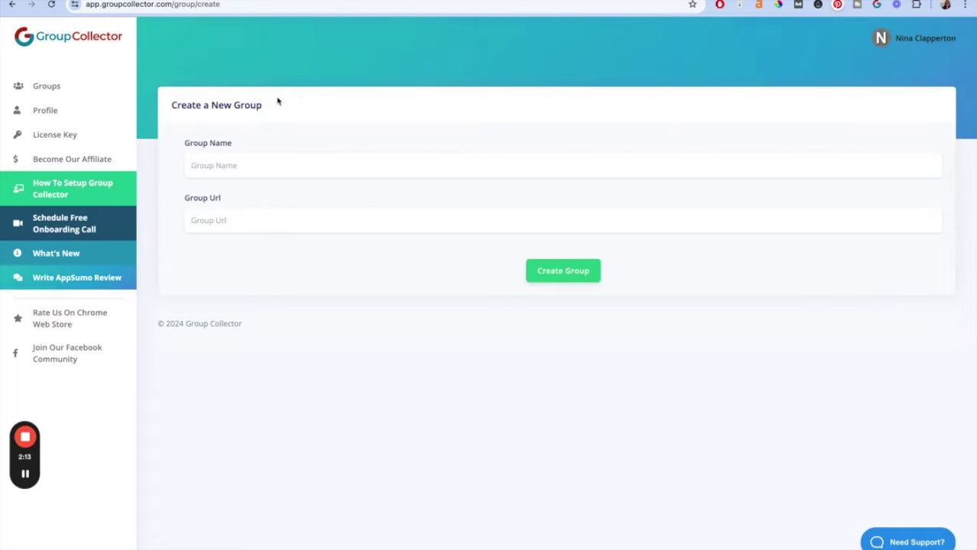
click(276, 165)
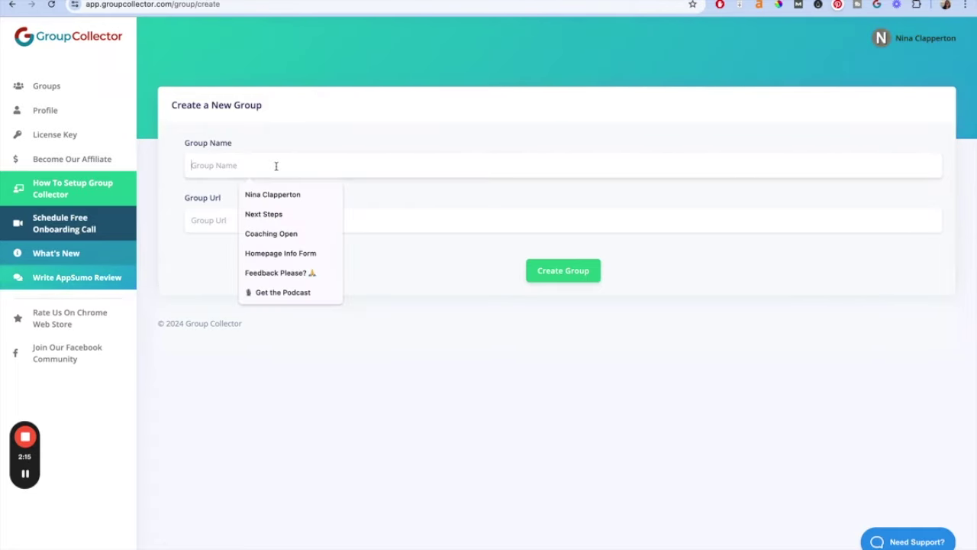
text(Now Boar)
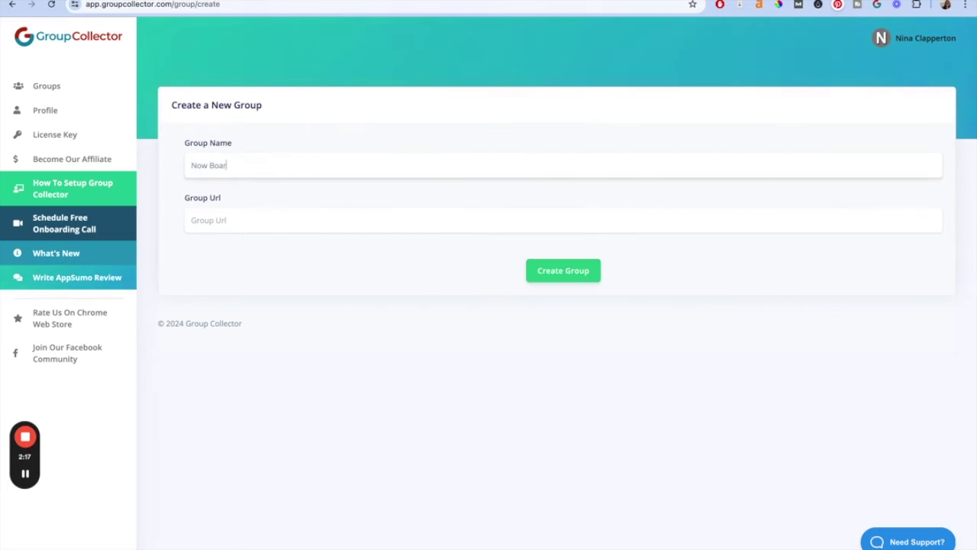
text(ding Bundle)
click(316, 222)
text(https://www.facebook.com/groups/nowboardingbundle)
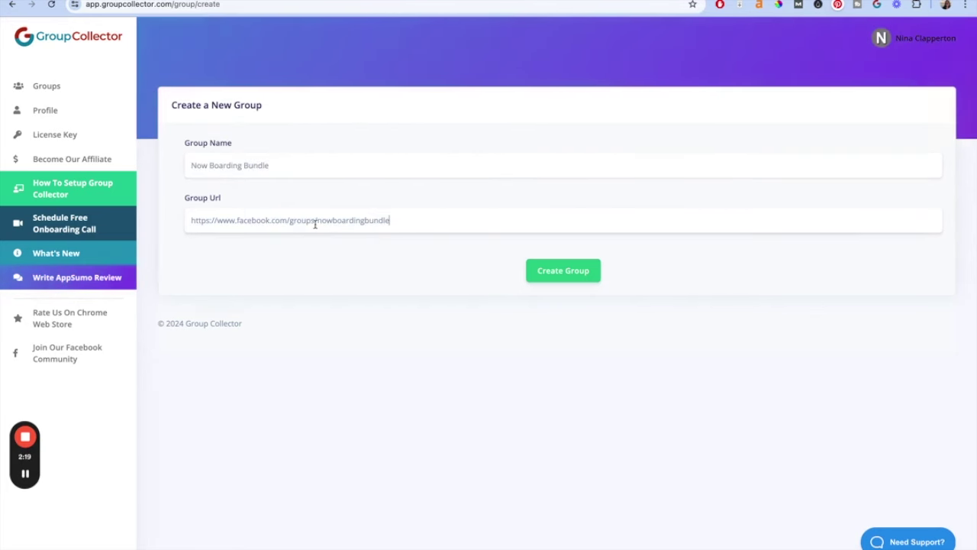
click(572, 271)
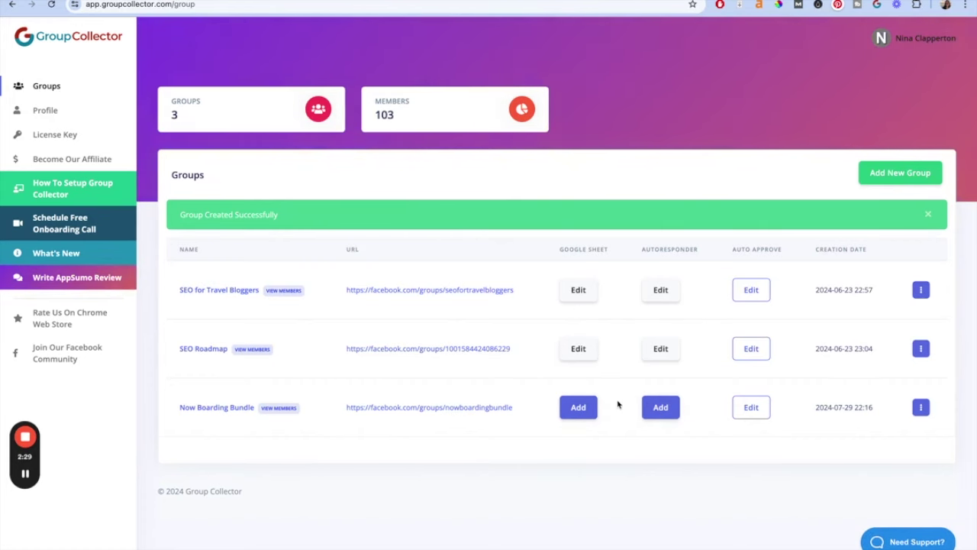
Step: Open the Group Collector template sheet and make a copy whose name starts with 'Now Boarding Bundle -'
click(579, 407)
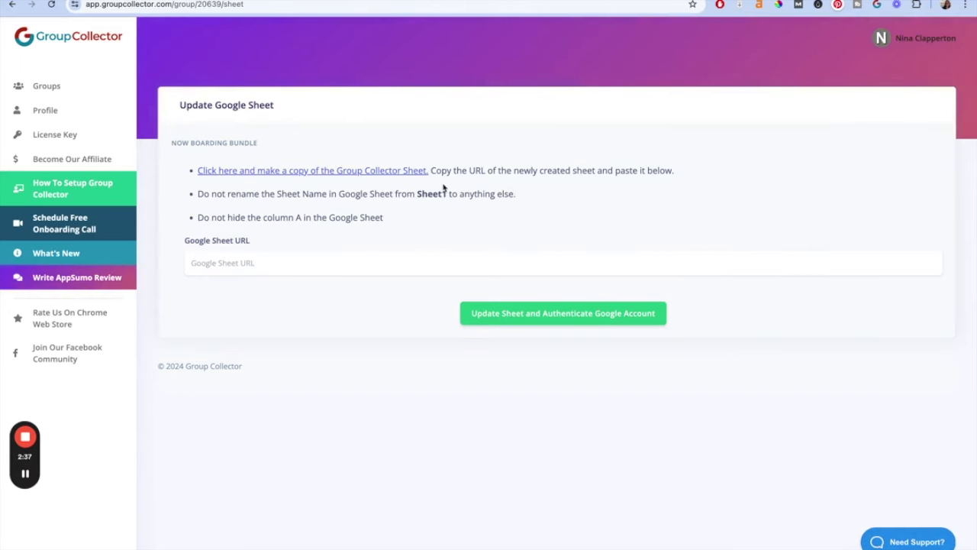
click(411, 171)
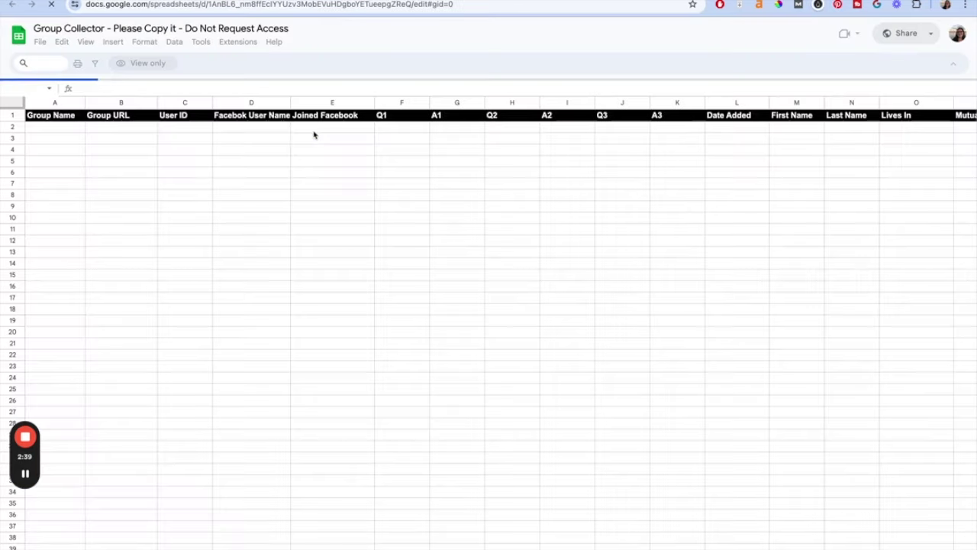
click(40, 42)
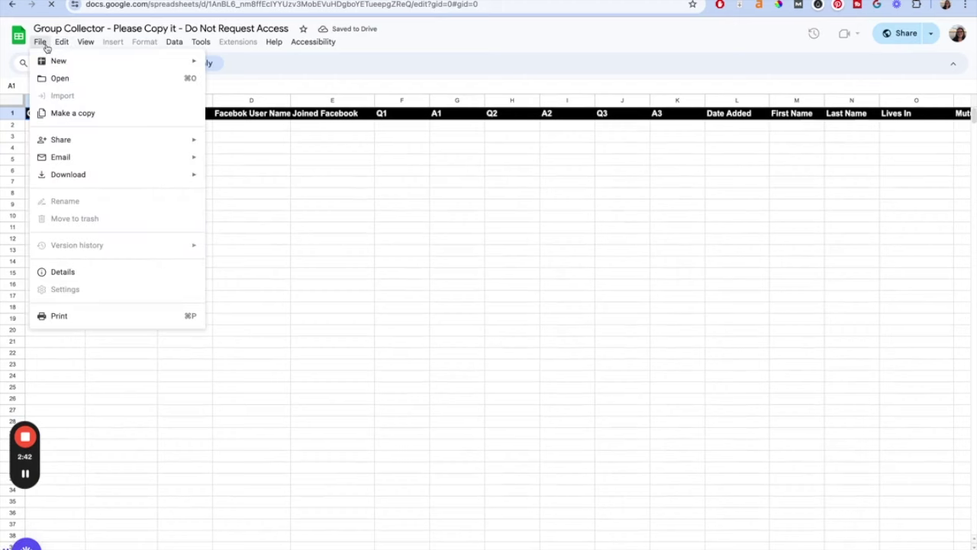
click(74, 115)
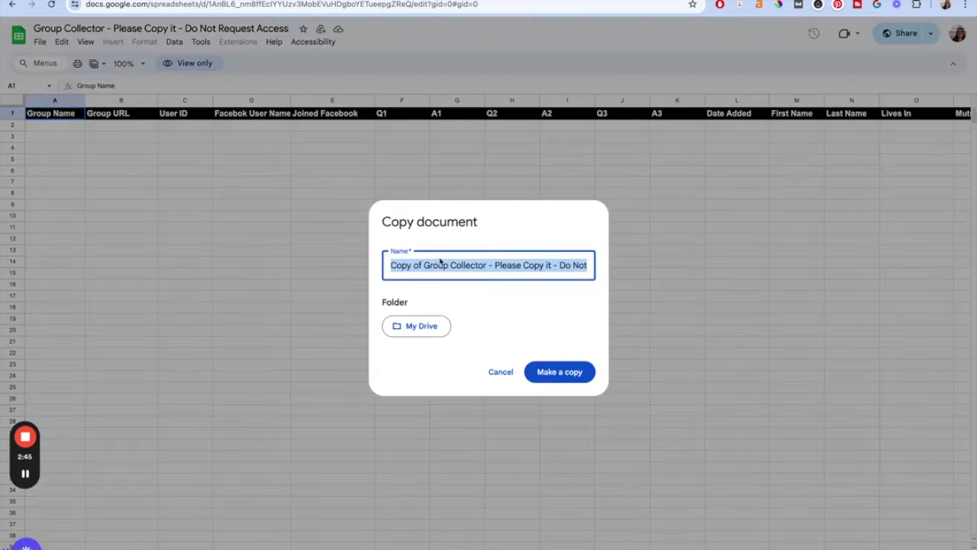
click(409, 271)
drag(425, 269, 374, 272)
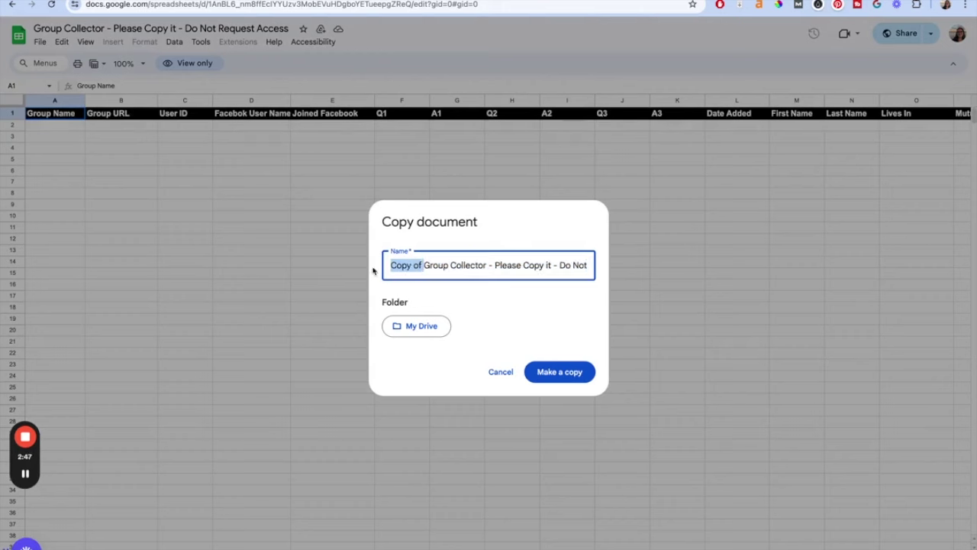
key(Left)
text(Now Boarding Bundle -)
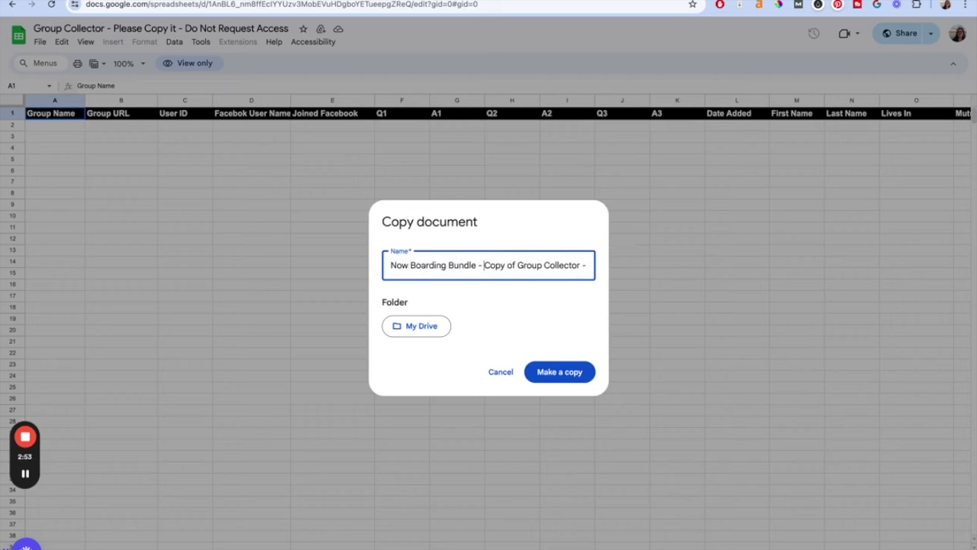
click(550, 373)
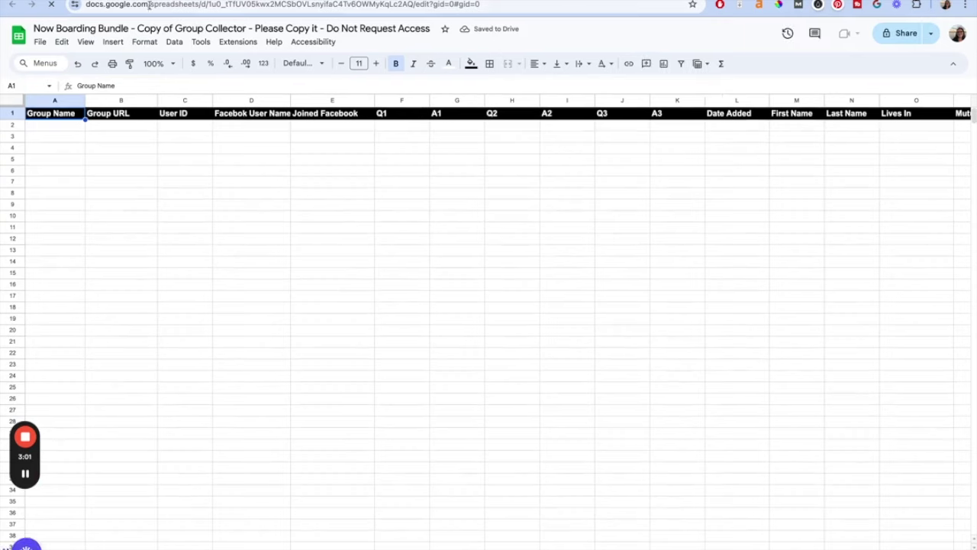
click(217, 2)
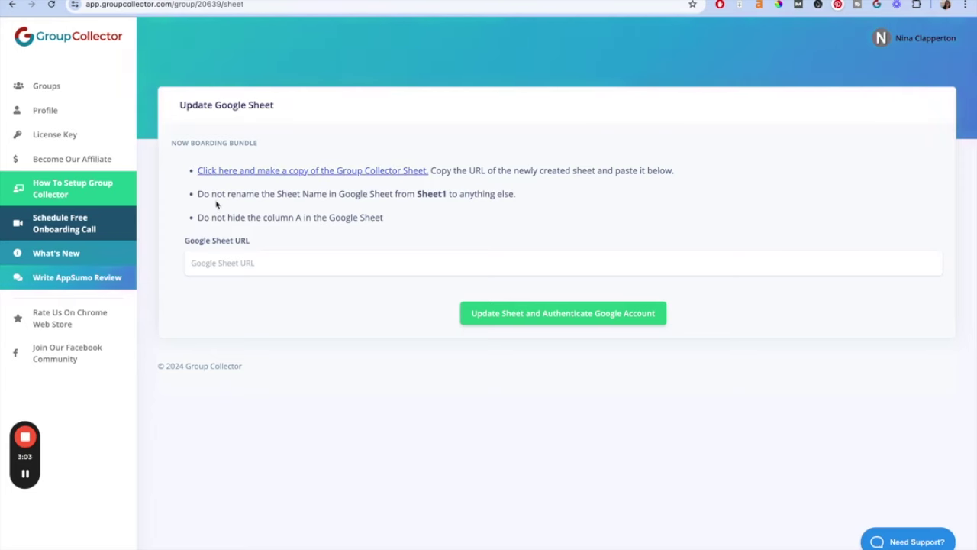
drag(199, 193, 522, 199)
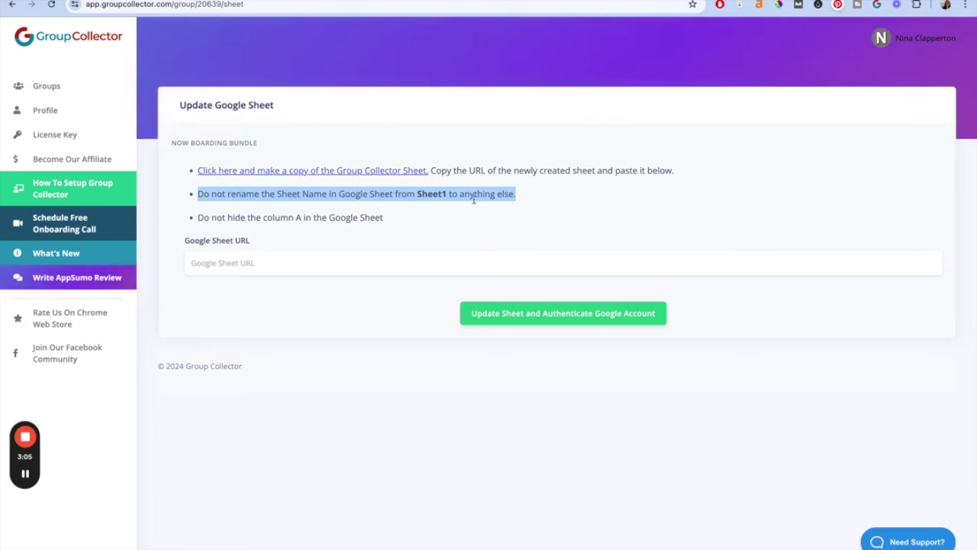
click(408, 196)
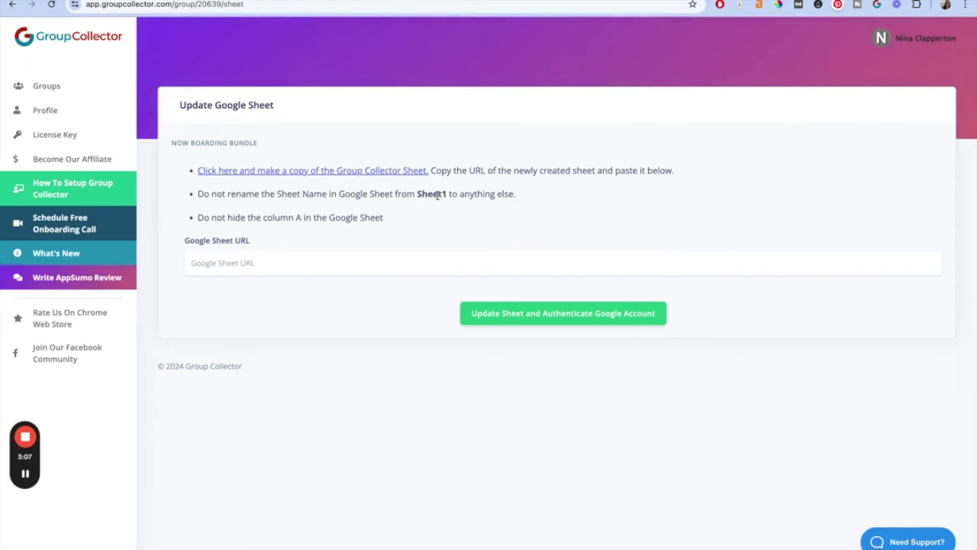
drag(200, 221, 414, 224)
click(397, 216)
key(ctrl+Tab)
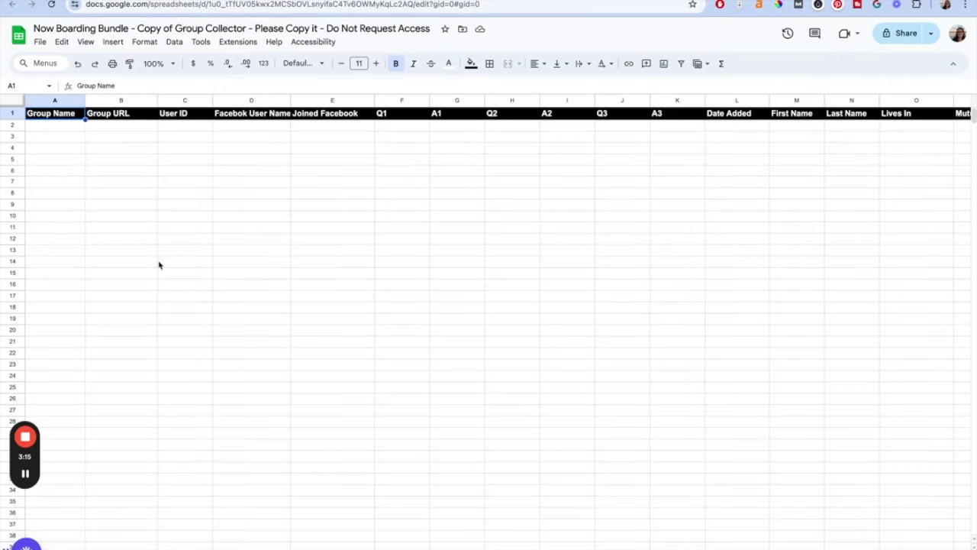
key(ctrl+shift+Tab)
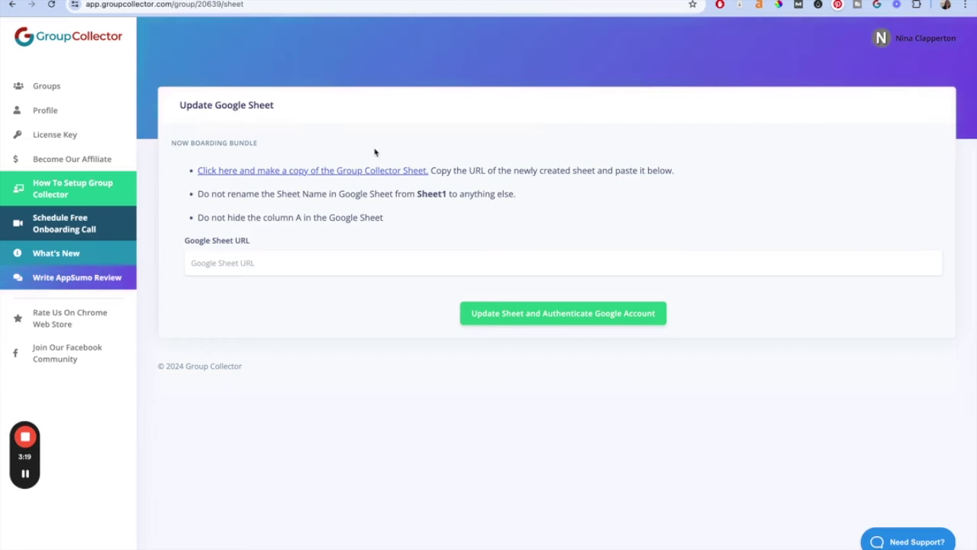
click(223, 260)
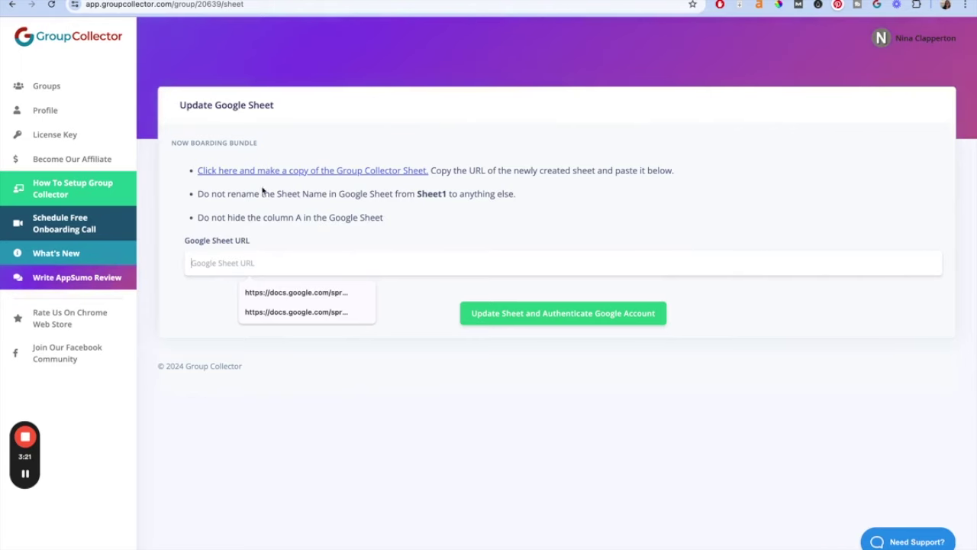
key(ctrl+Tab)
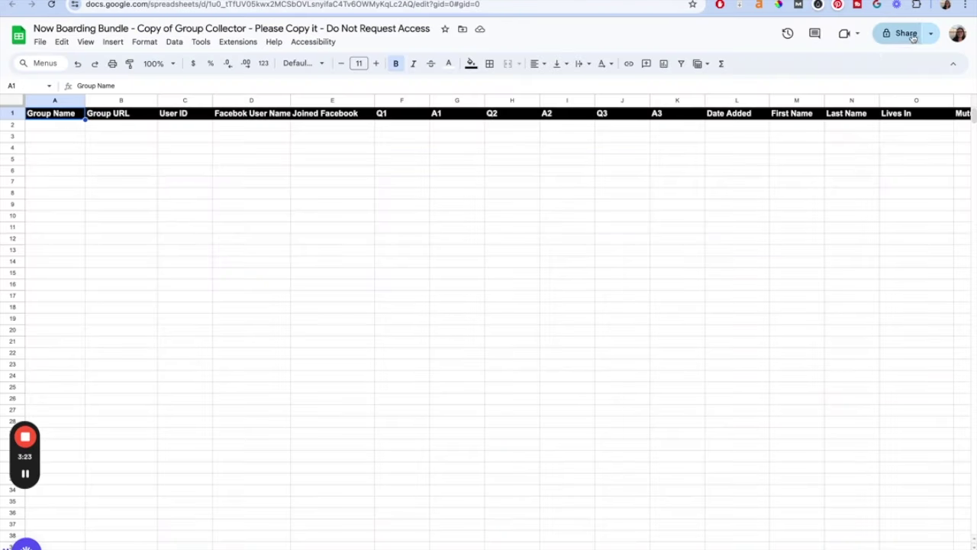
Step: Set General access to Anyone with the link as Editor, and paste the copied link into Google Sheet URL
click(901, 35)
click(406, 350)
click(425, 399)
click(587, 355)
click(586, 447)
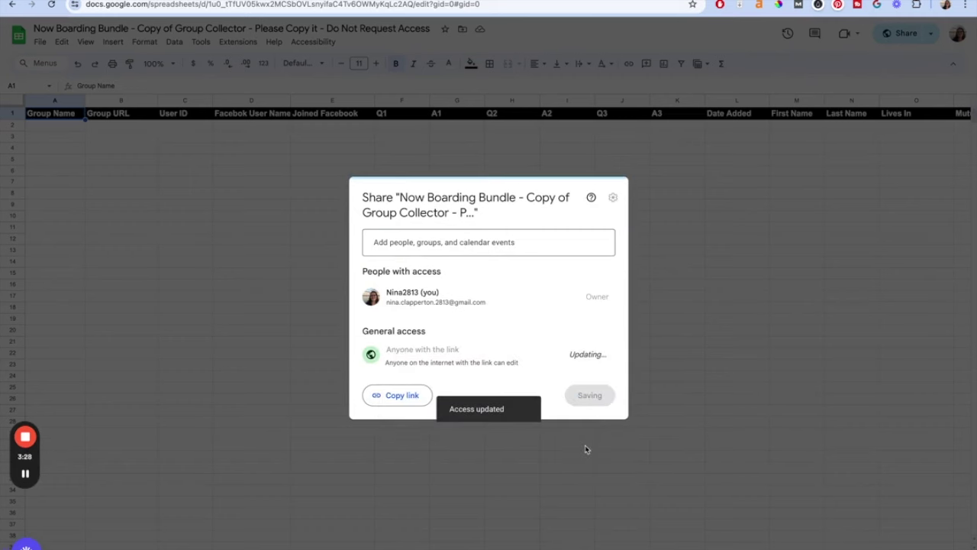
click(402, 395)
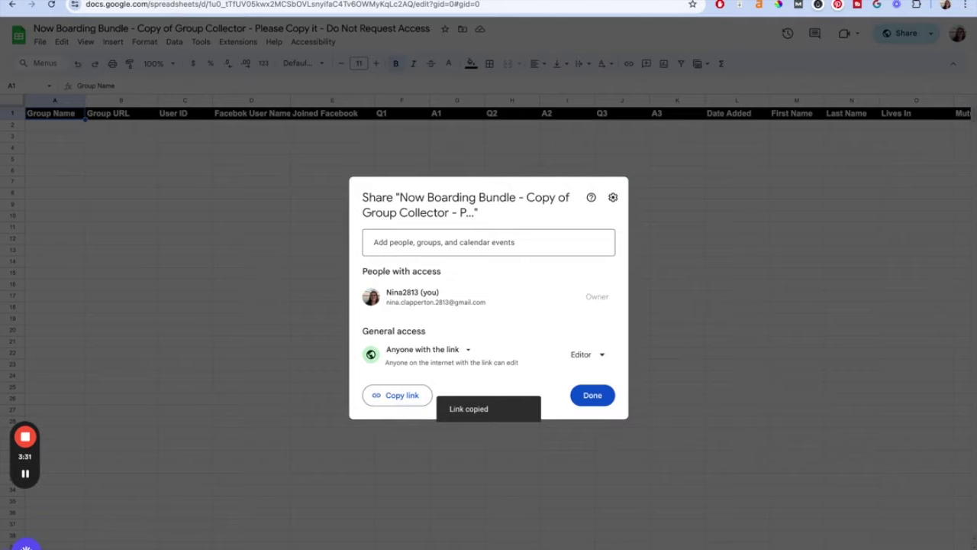
key(ctrl+Tab)
key(ctrl+v)
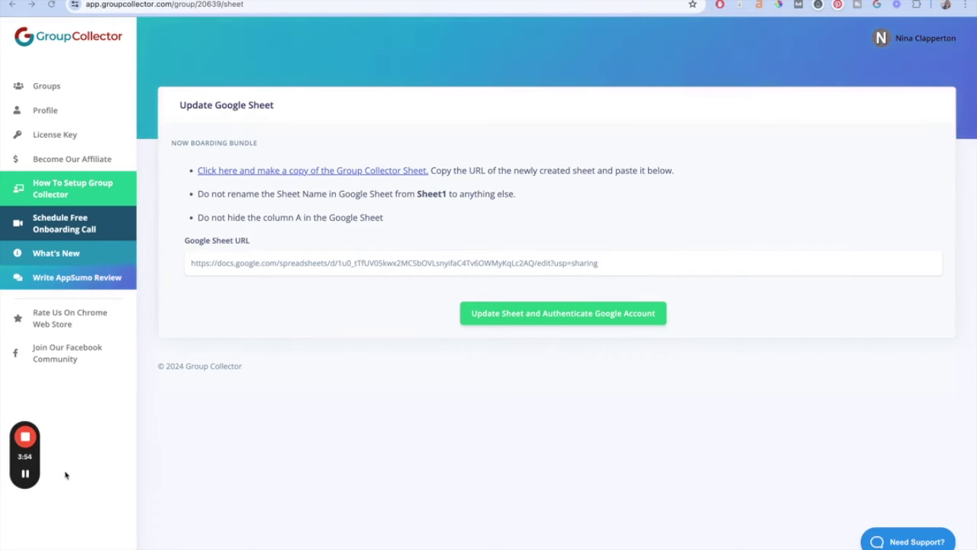
Step: Continue on the Google consent screen to grant Group Collector access to the account
mouse_move(27, 474)
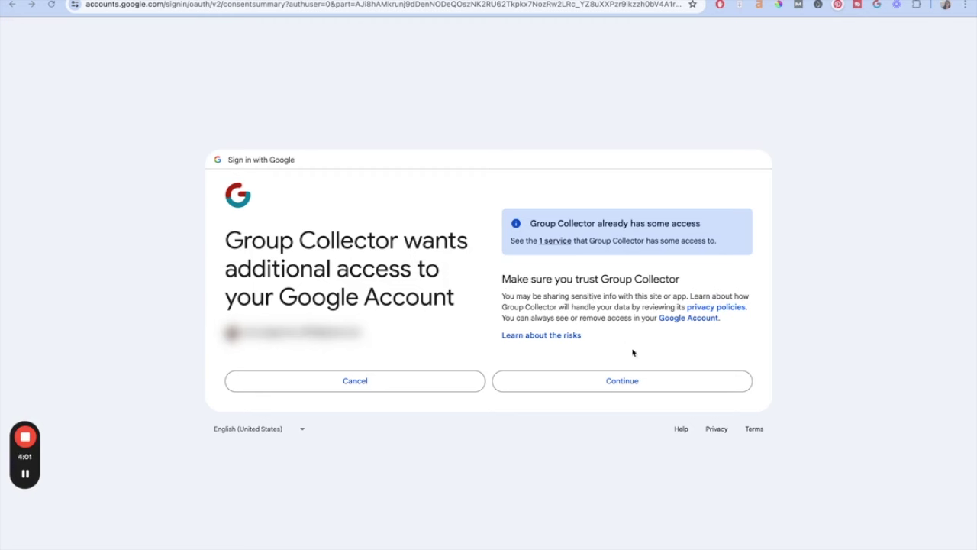
click(621, 385)
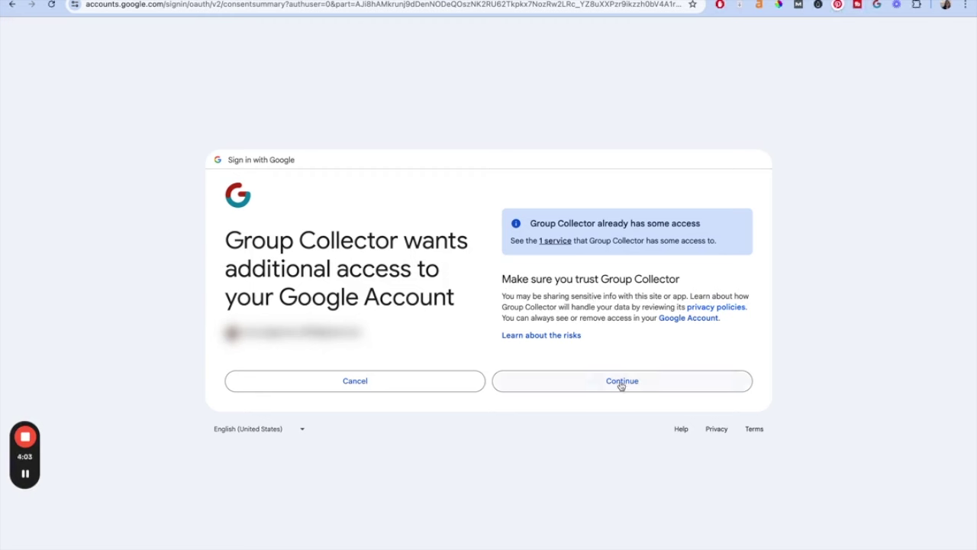
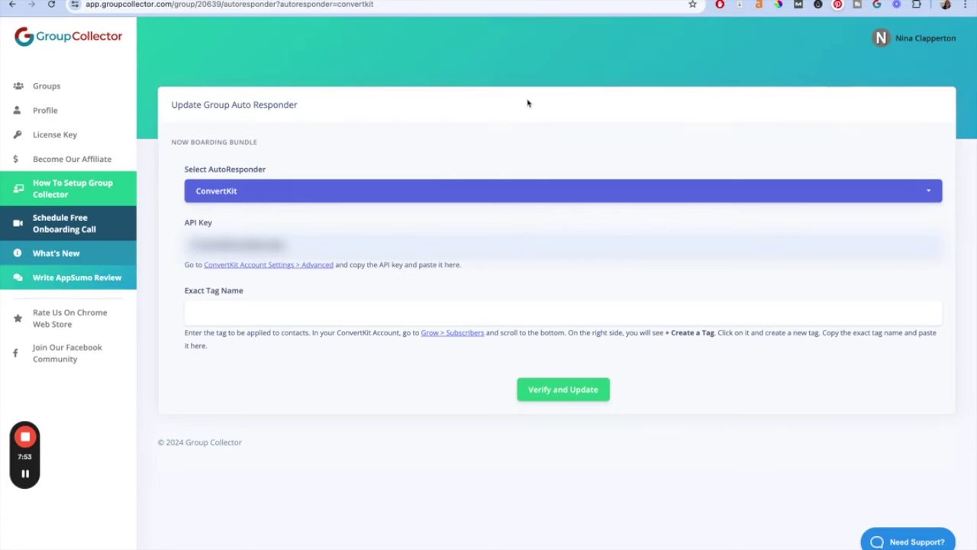
Step: Copy the 'Freebie - Backlink Boost System' tag name from ConvertKit's subscribers tag list
click(303, 272)
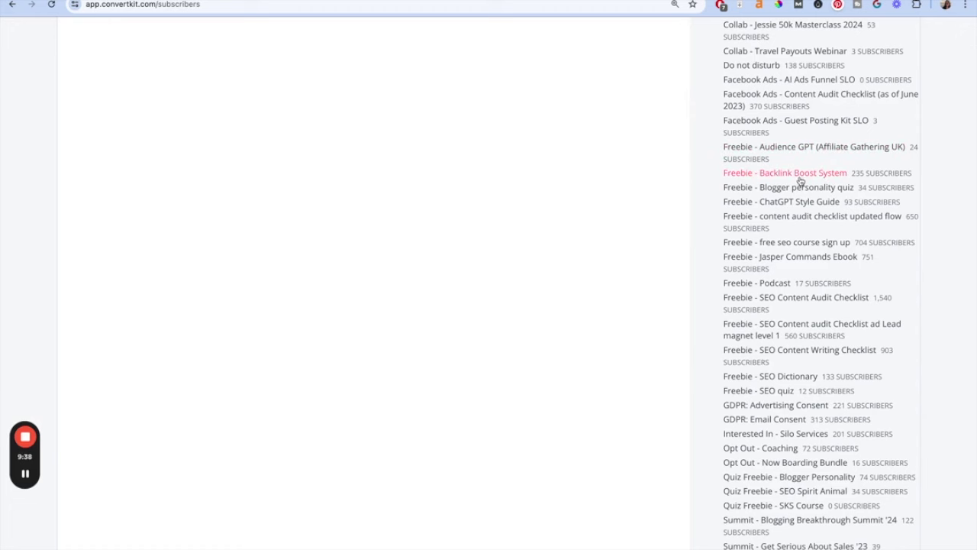
triple_click(787, 174)
right_click(787, 174)
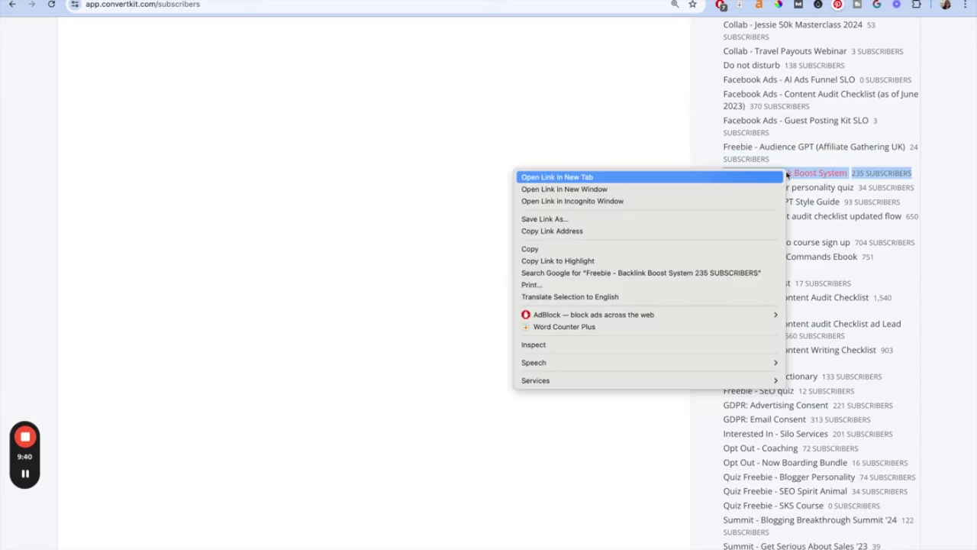
click(647, 250)
click(555, 252)
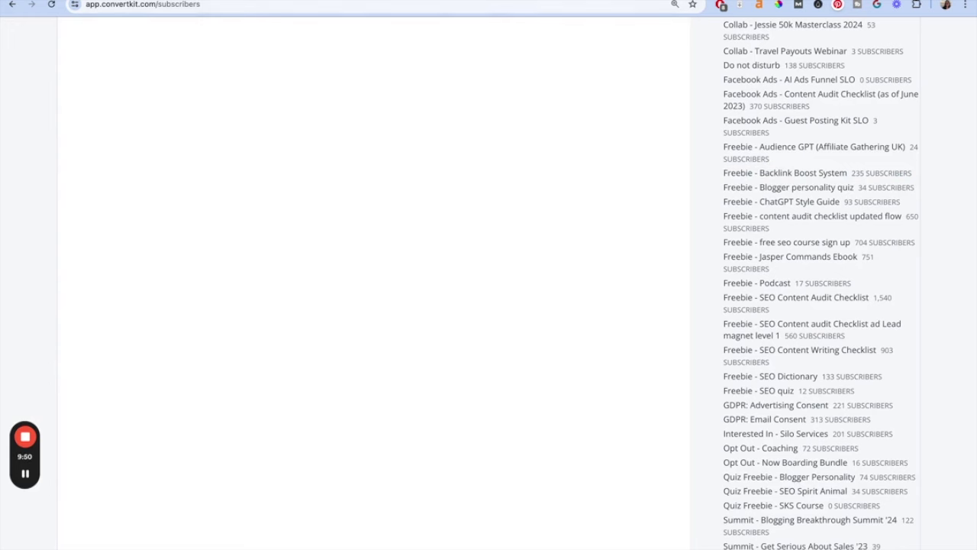
Step: Paste 'Freebie - Backlink Boost System' as the Exact Tag Name, remove the trailing '235 SUBSCRIBERS', and verify
click(104, 3)
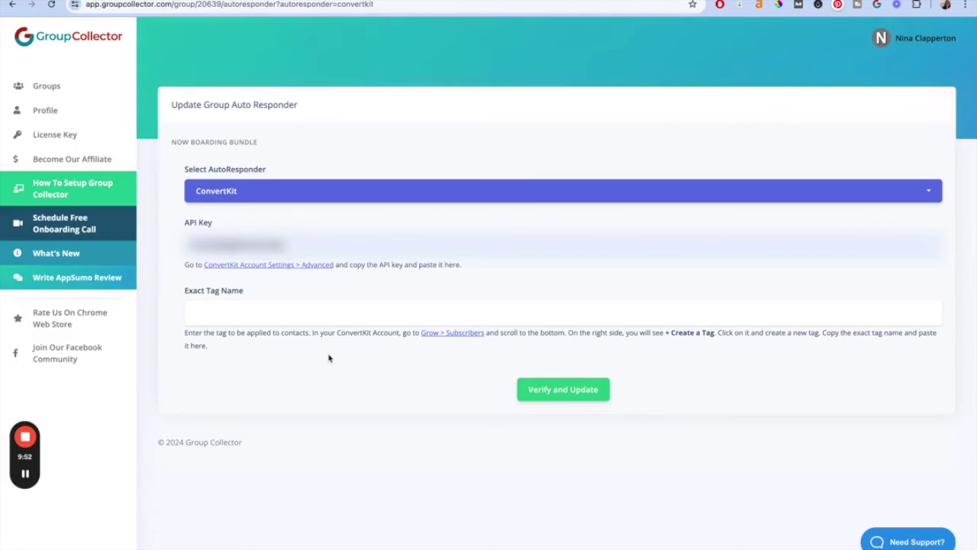
click(292, 313)
key(ctrl+v)
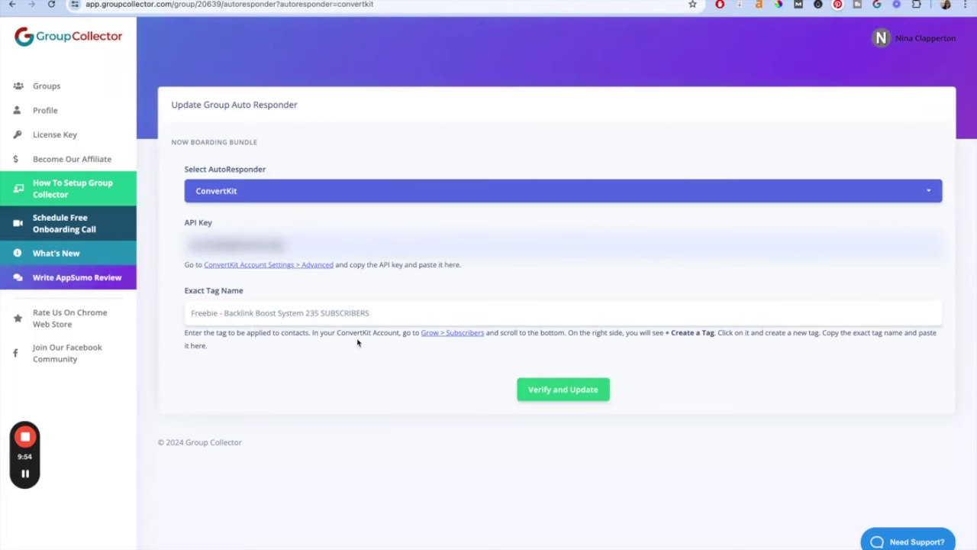
drag(306, 313, 499, 321)
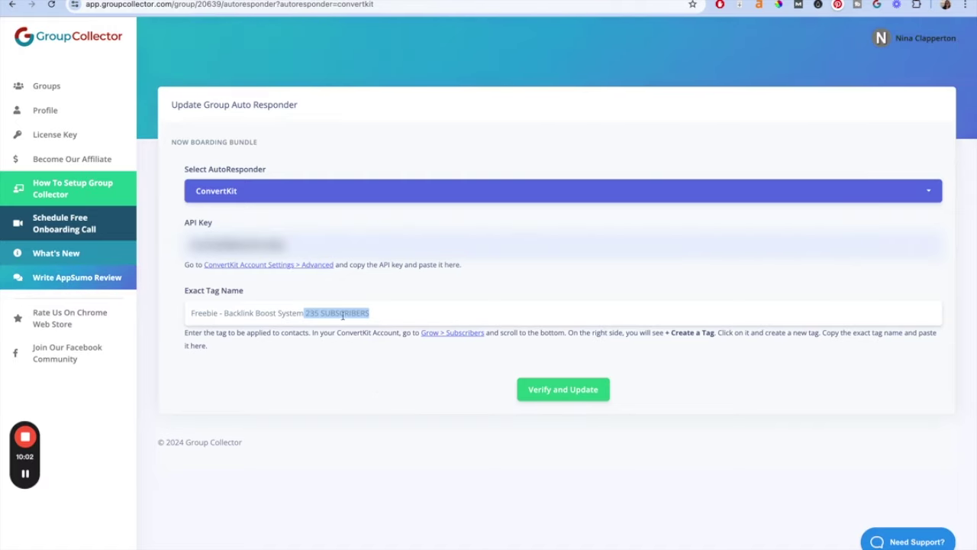
key(BackSpace)
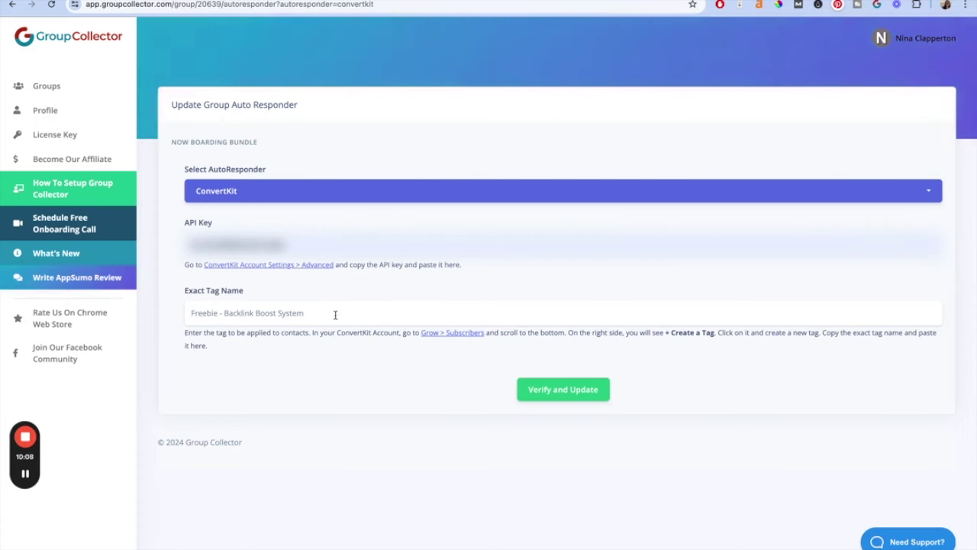
click(556, 391)
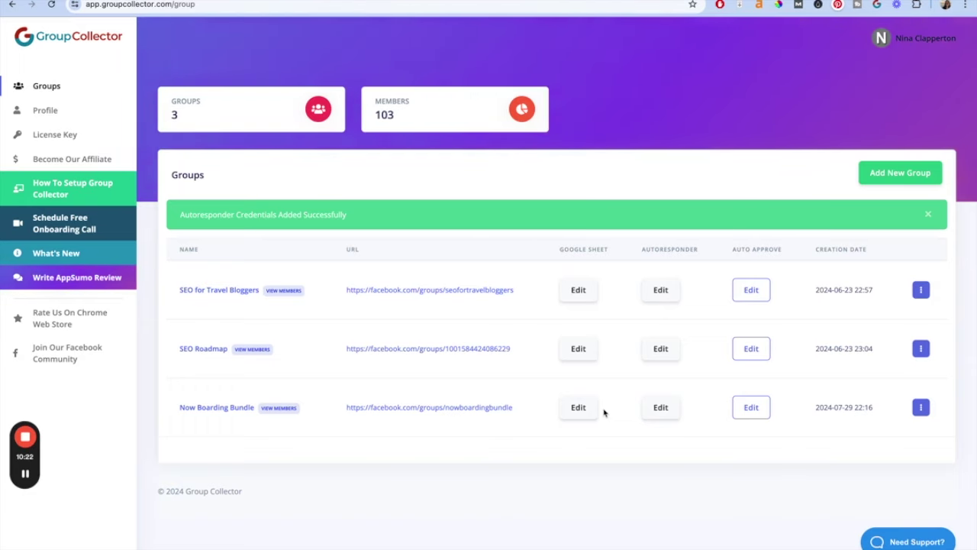
Step: Read the Facebook group's email and travel-experience membership questions, then return to Group Collector
key(ctrl+Tab)
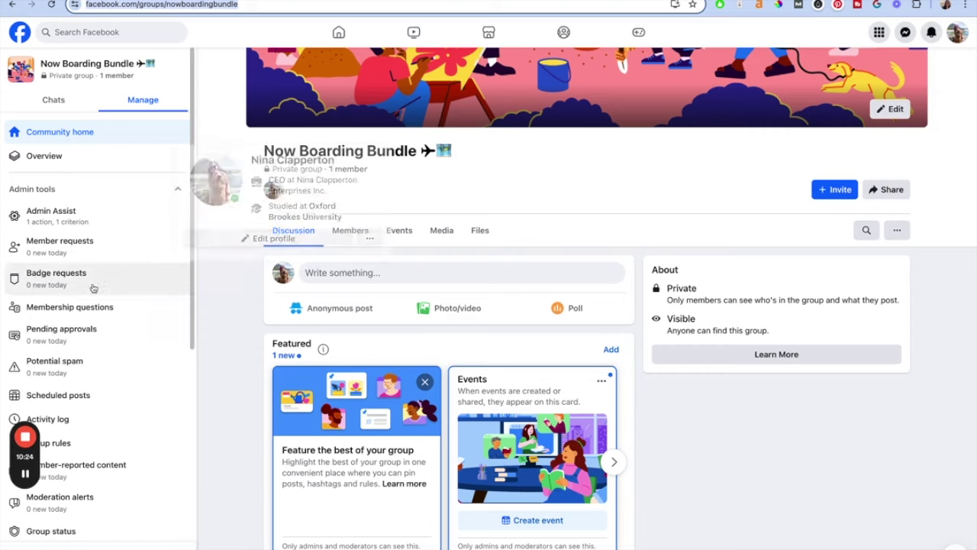
click(80, 307)
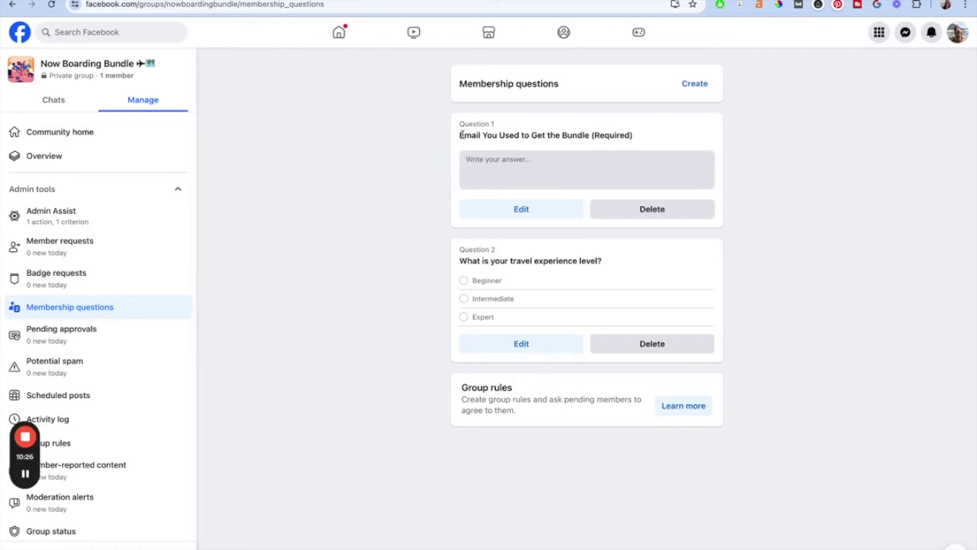
drag(461, 135, 697, 147)
click(661, 139)
drag(458, 260, 655, 265)
click(620, 264)
key(ctrl+Tab)
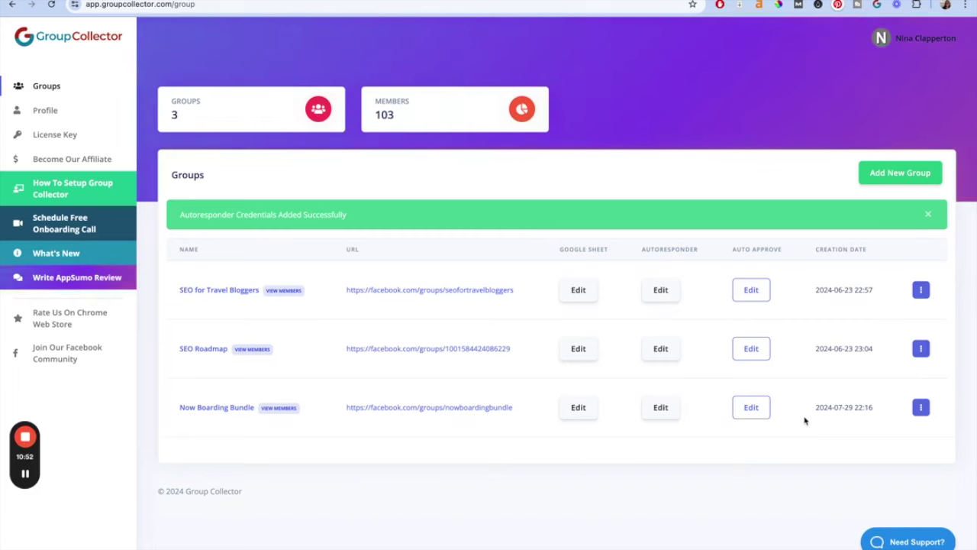
Step: Open Now Boarding Bundle's Auto Approve settings from the Groups table and scroll down toward its filters
click(761, 412)
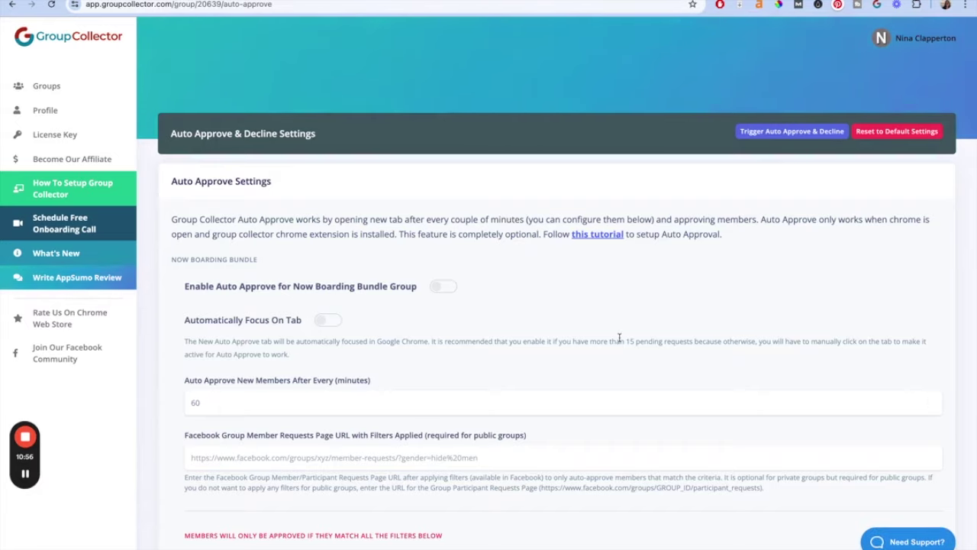
scroll(619, 337, down, 2)
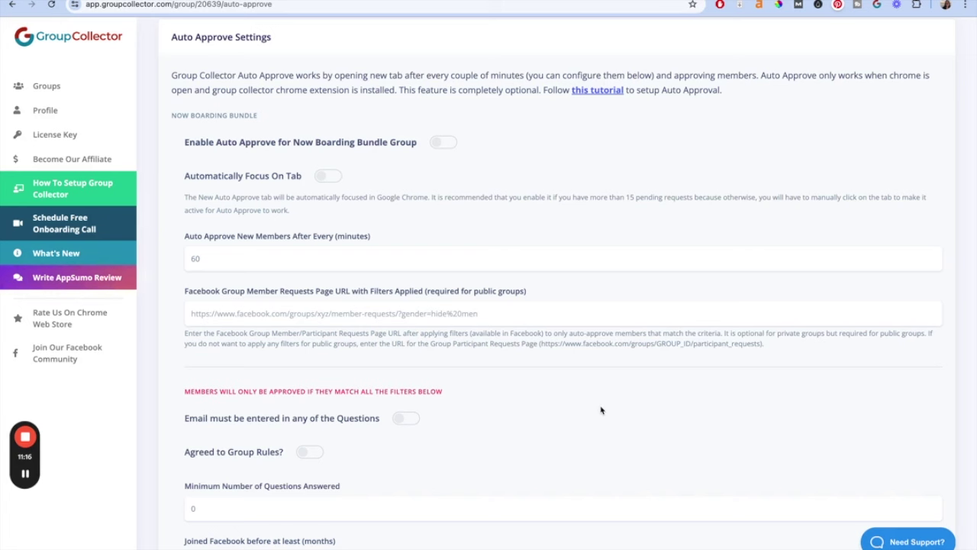
Step: Switch on auto approve for Now Boarding Bundle
click(448, 143)
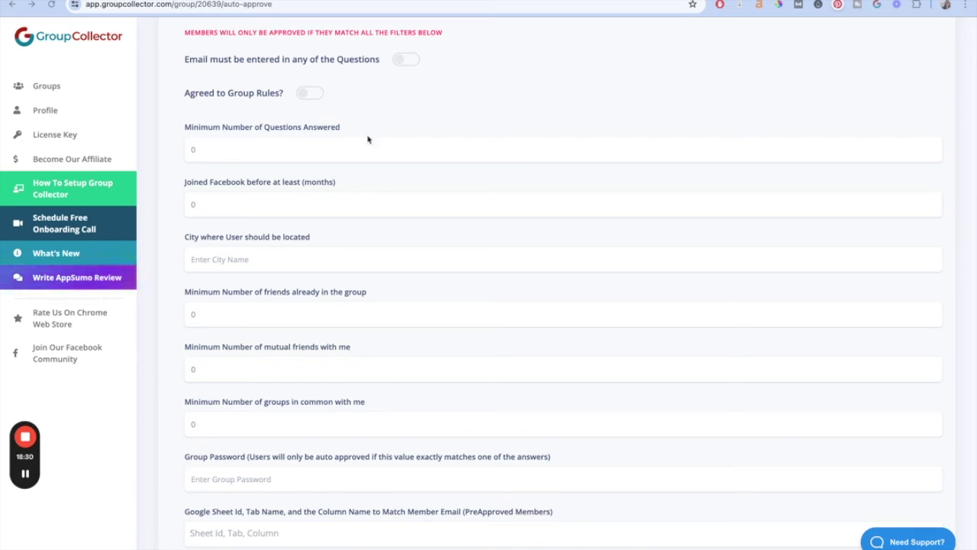
Step: Turn on the 'Email must be entered in any of the Questions' and 'Agreed to Group Rules?' filters
click(407, 61)
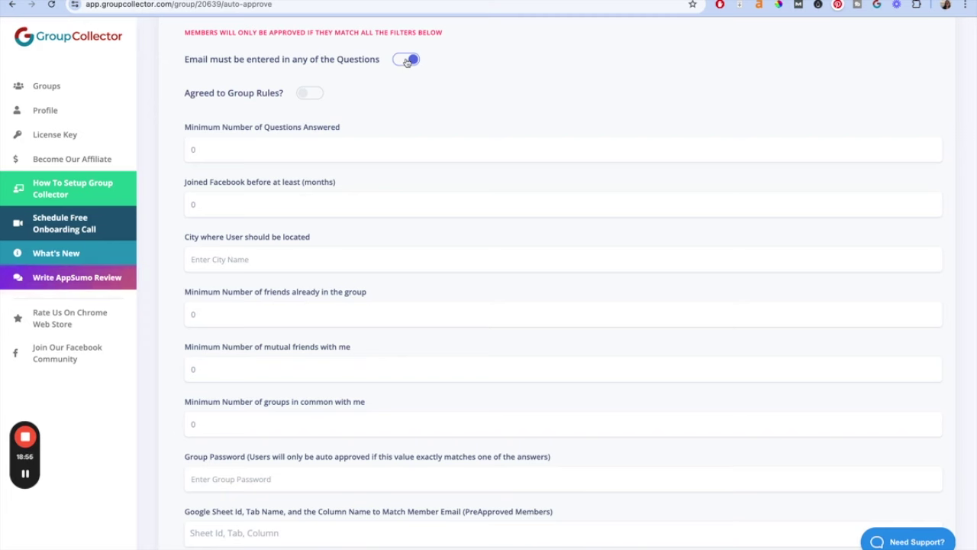
click(319, 92)
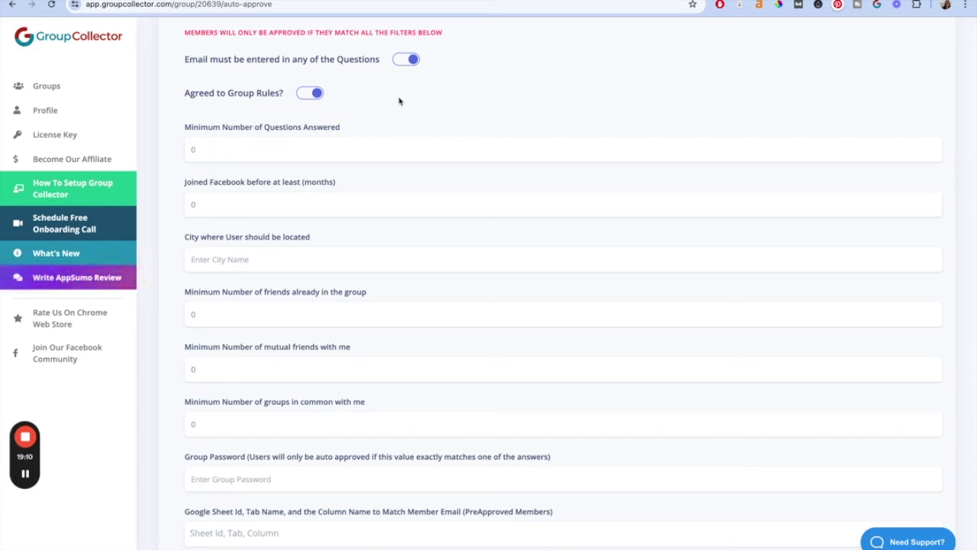
double_click(933, 148)
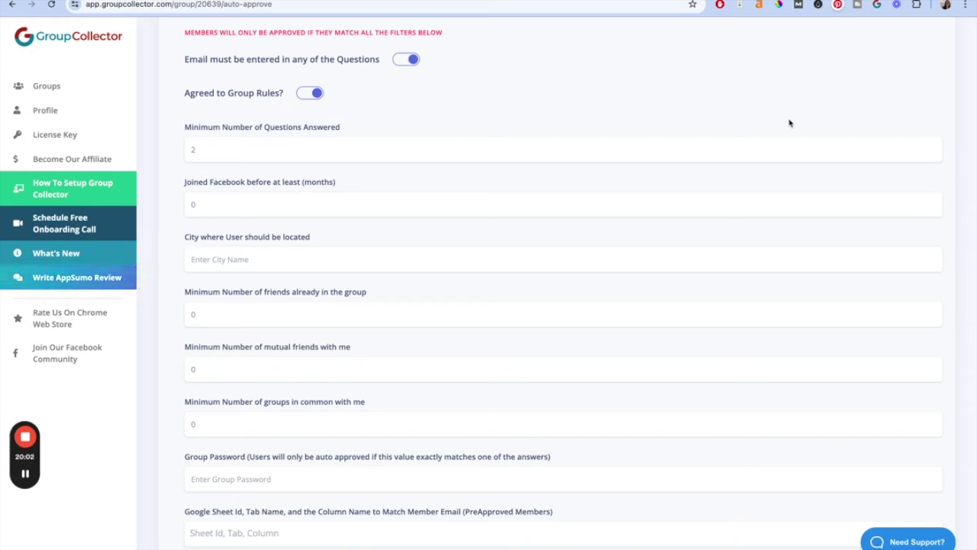
click(716, 255)
text(toronto)
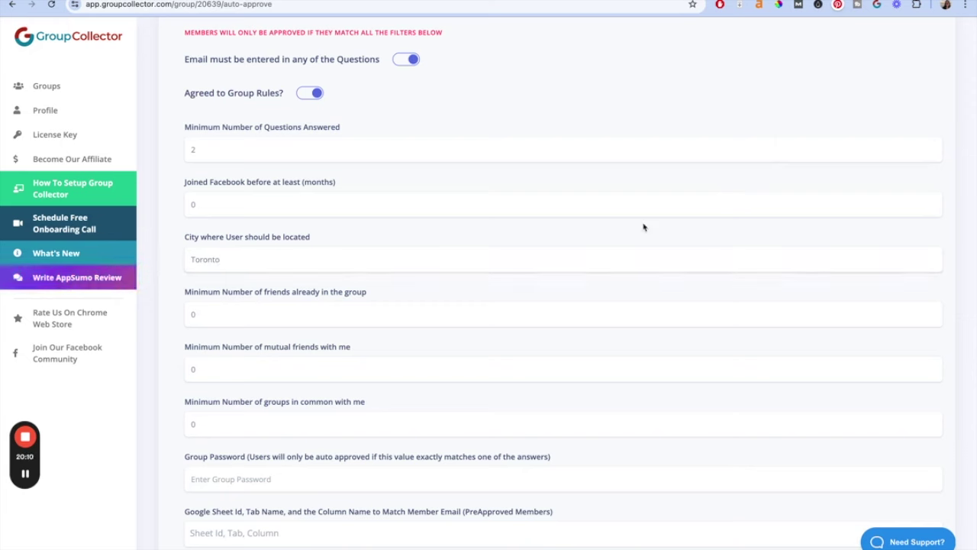
click(633, 266)
key(super+a)
key(BackSpace)
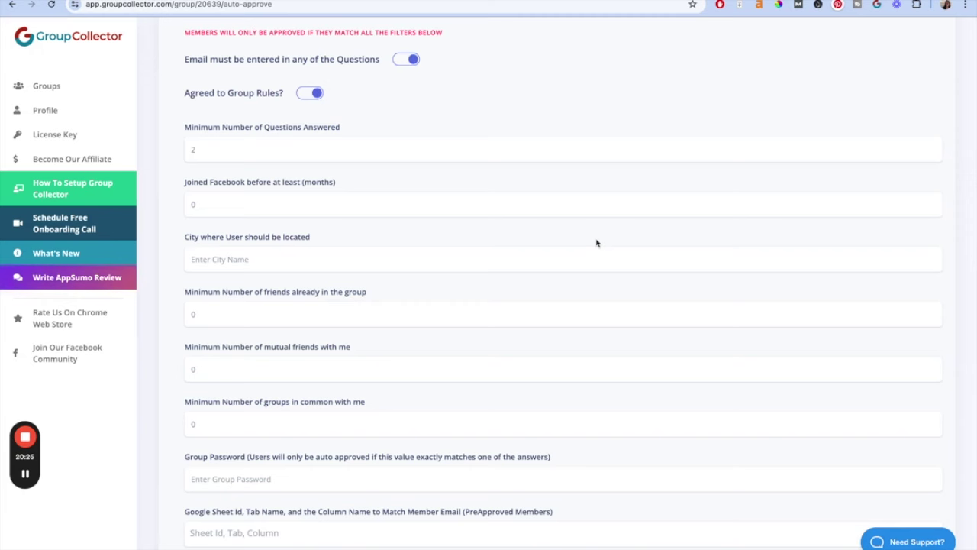
scroll(576, 233, down, 1)
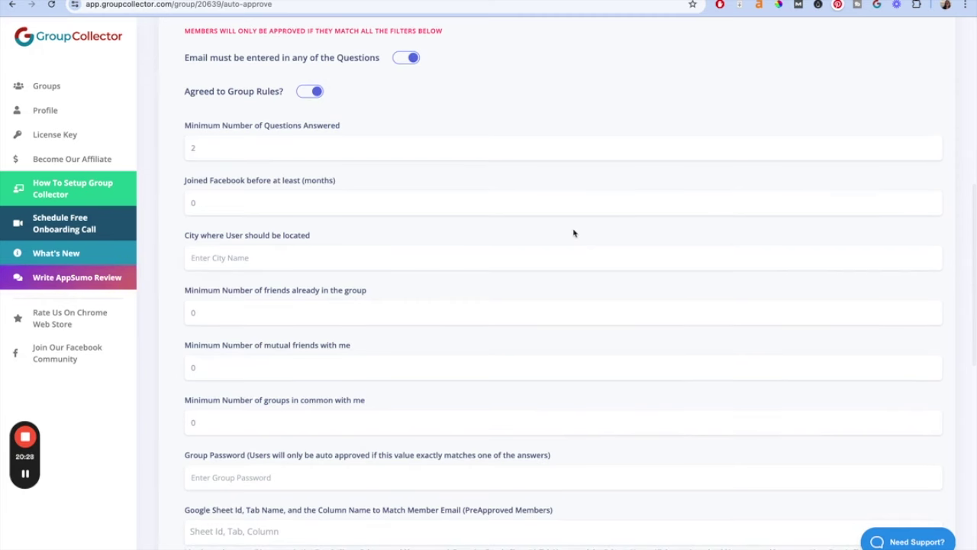
scroll(574, 233, down, 3)
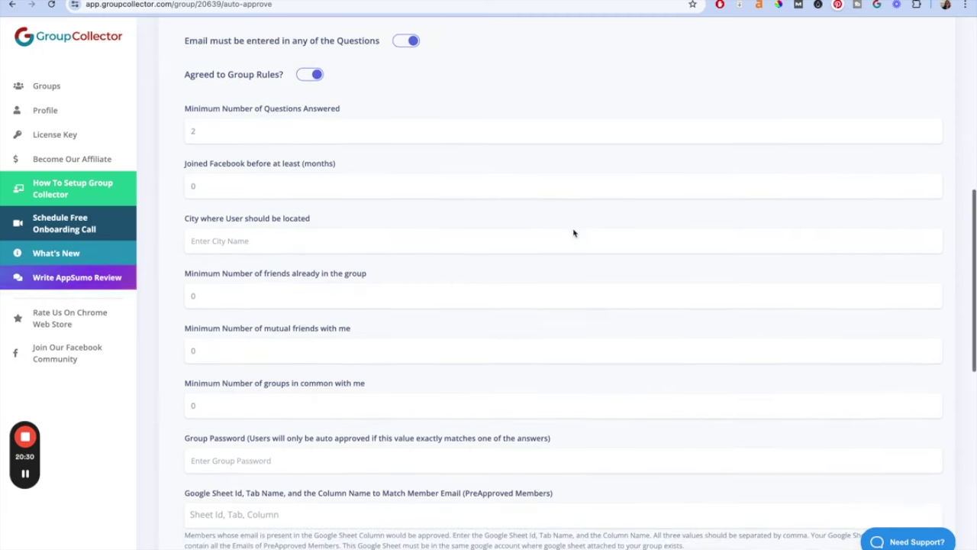
scroll(574, 233, up, 1)
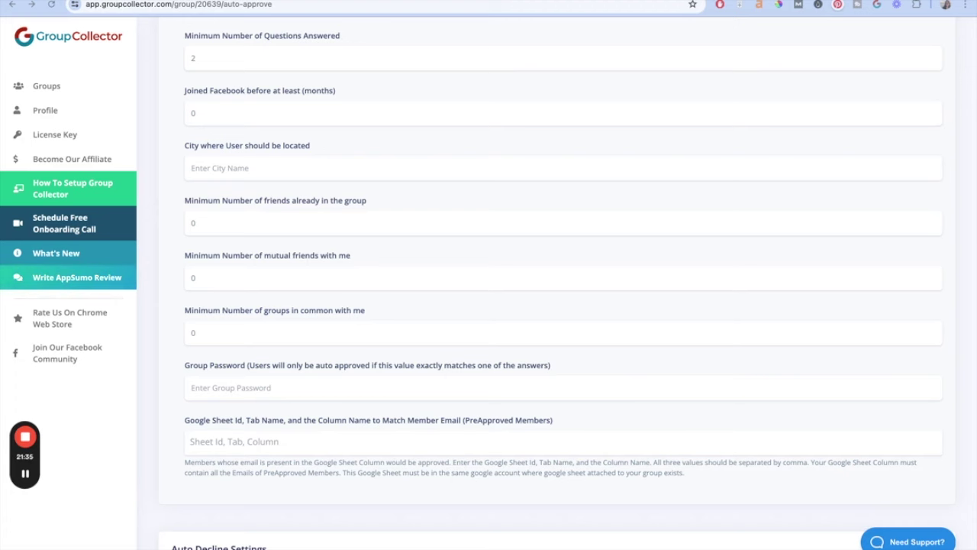
Step: Add a blank sheet to the Google spreadsheet and select its ID in the address bar
key(ctrl+Tab)
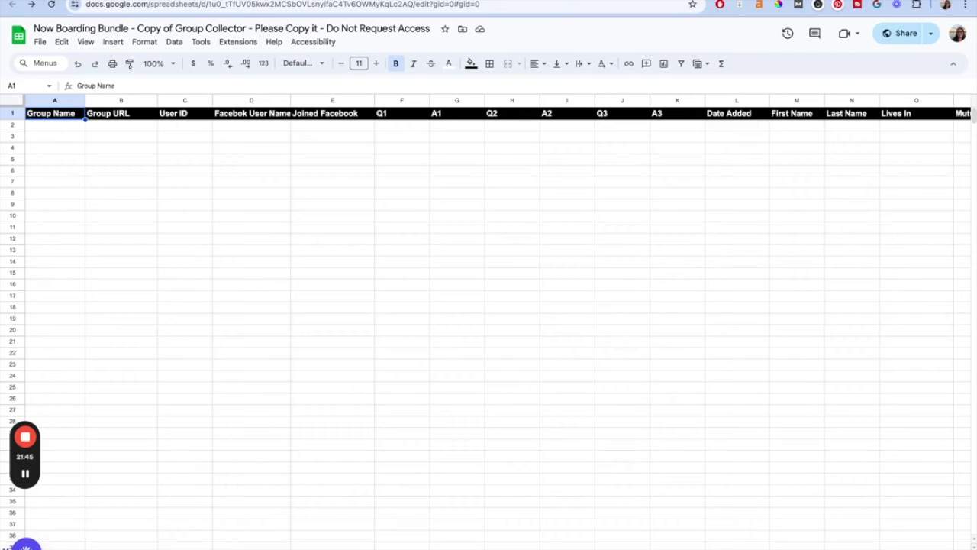
key(shift+F11)
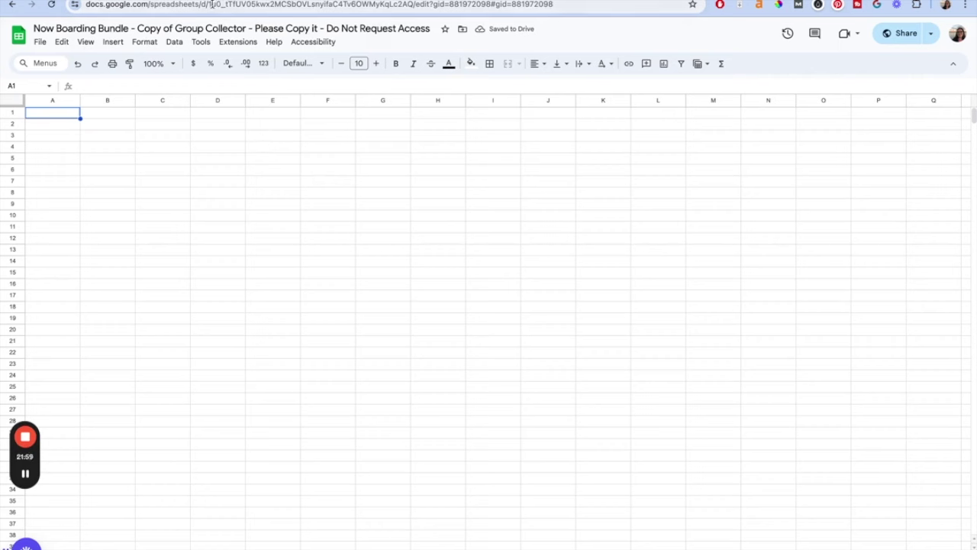
click(226, 5)
click(226, 5)
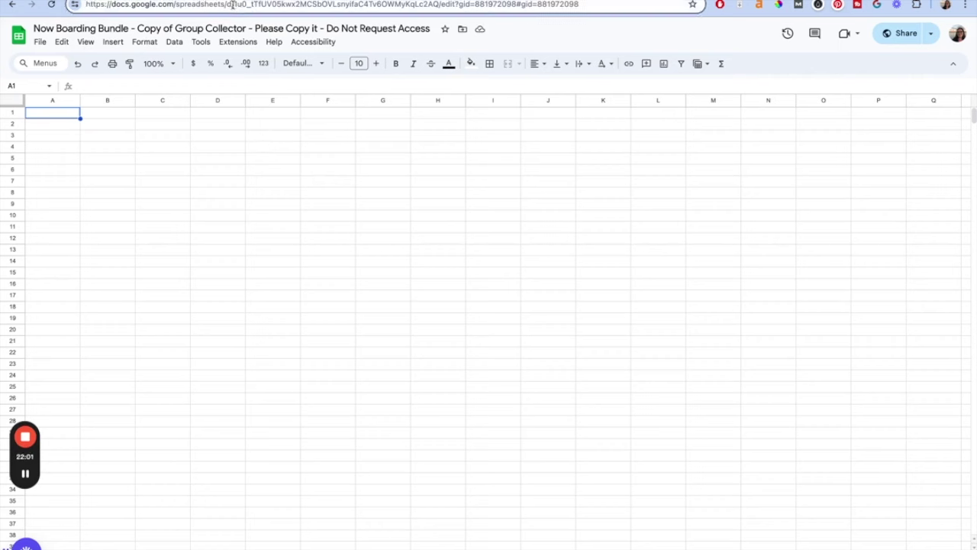
drag(233, 5, 439, 5)
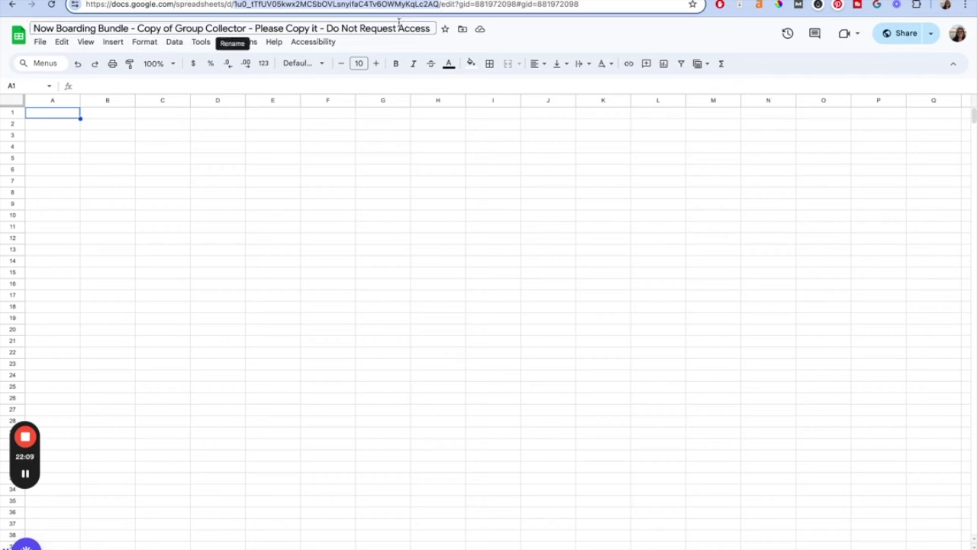
Step: Enter the spreadsheet ID and the tab name 'Members' in the pre-approved members Google Sheet field
key(ctrl+Tab)
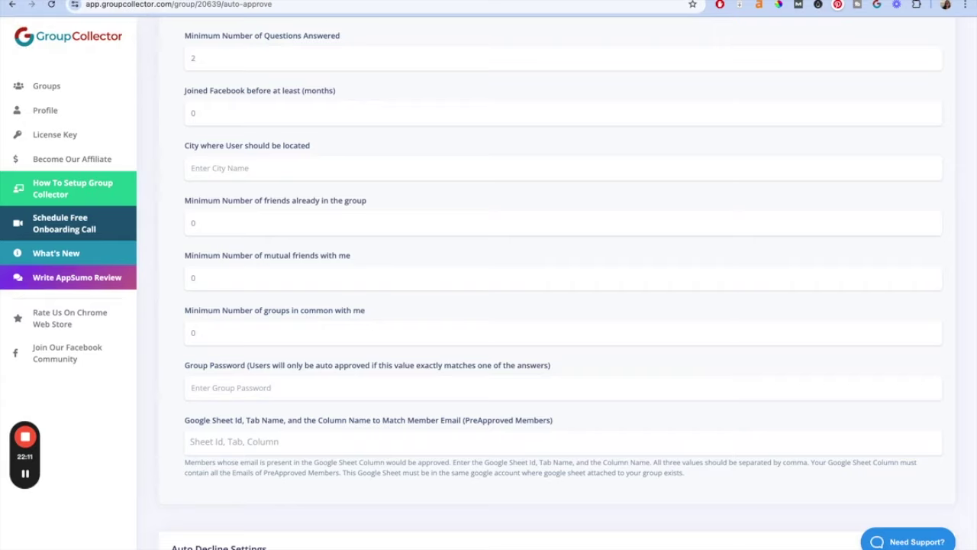
click(282, 448)
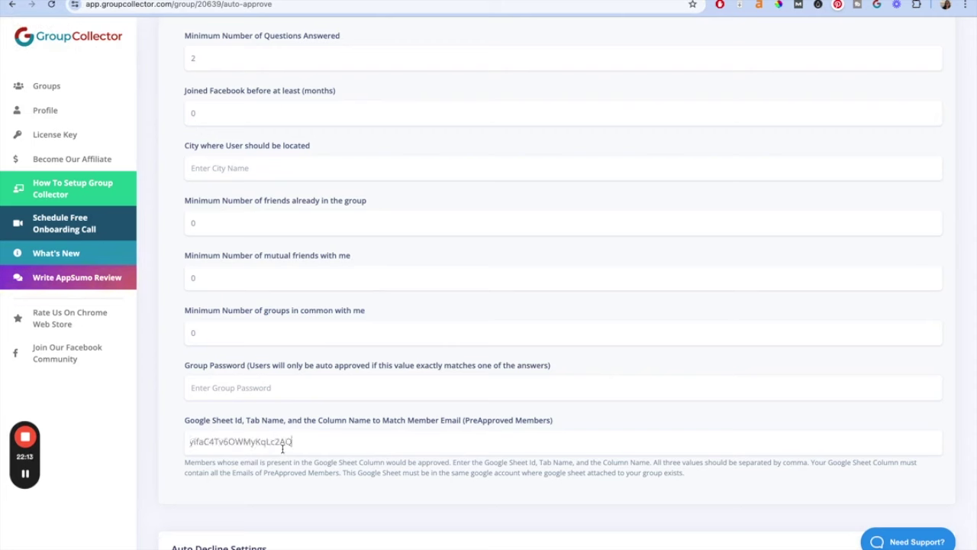
key(Return)
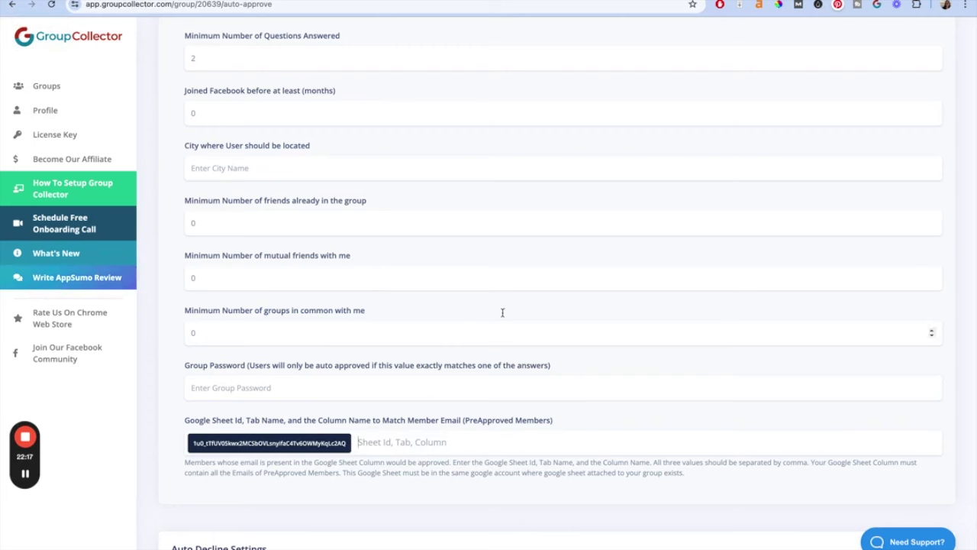
text(Members)
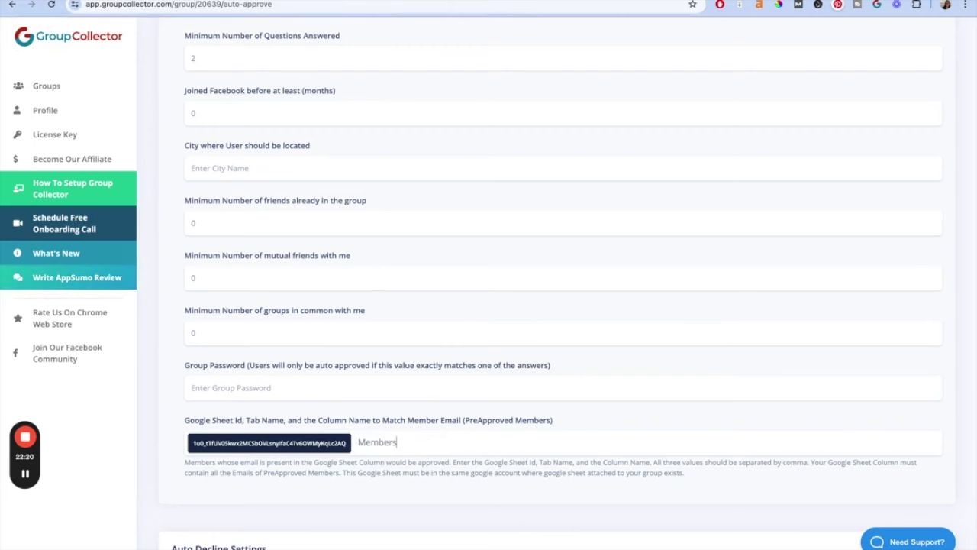
key(Return)
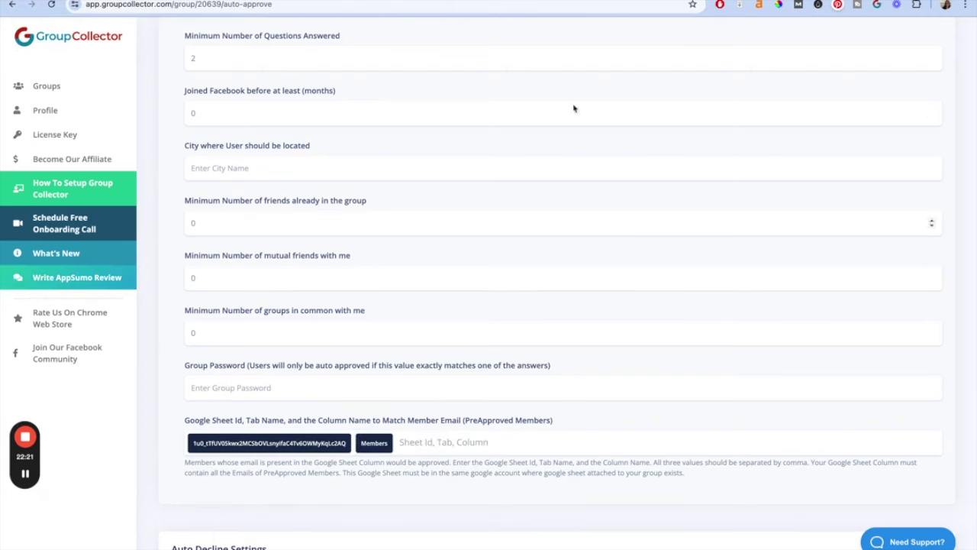
key(ctrl+Tab)
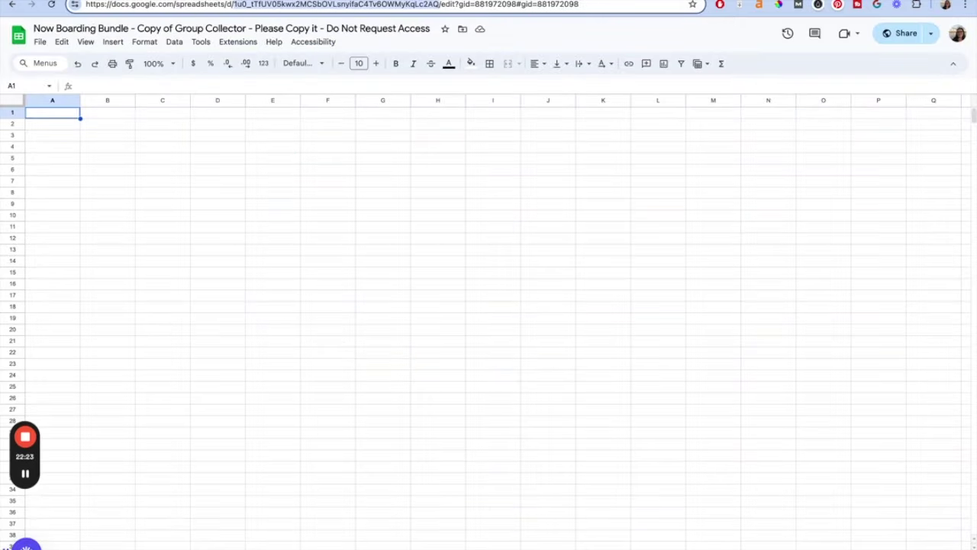
Step: Head the new sheet with 'Name' in A1 and 'Email' in B1
key(ctrl+shift+Tab)
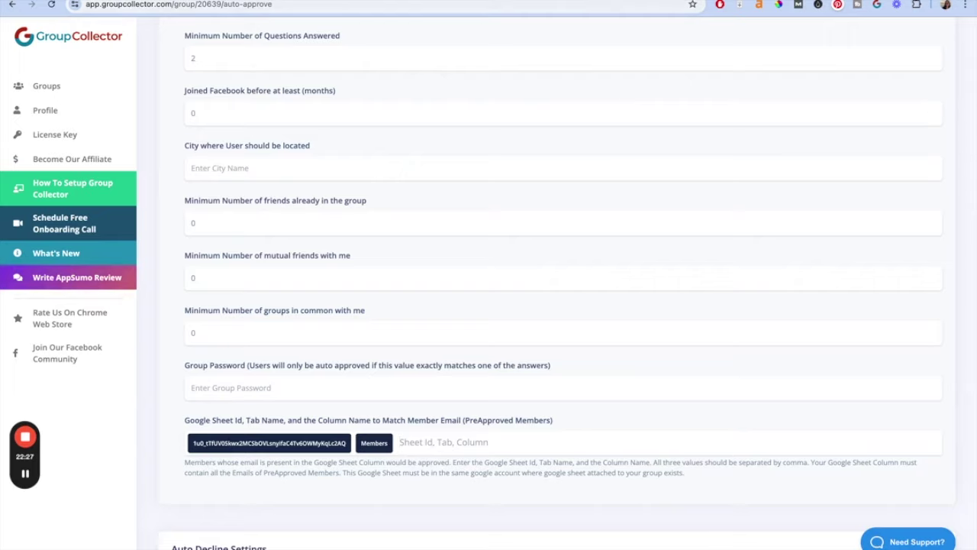
key(ctrl+Tab)
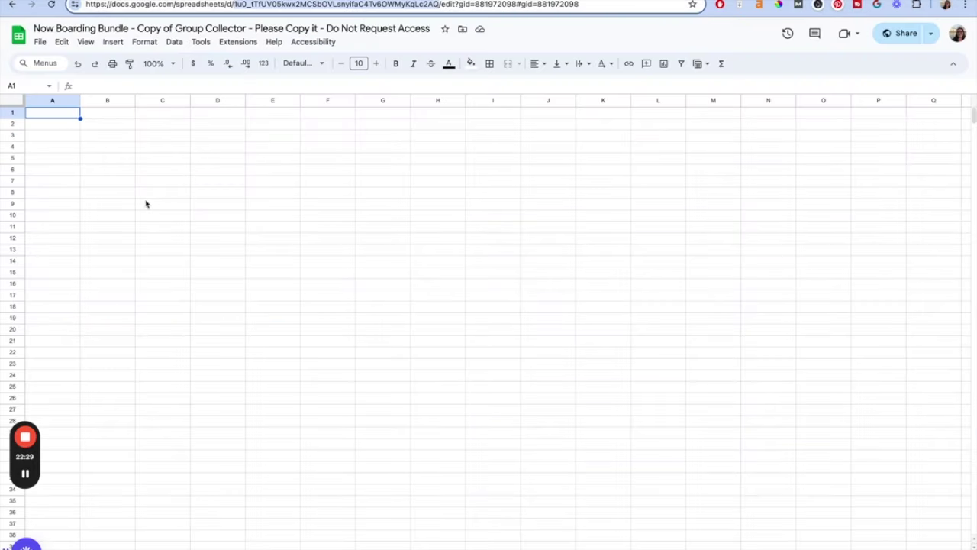
text(Name)
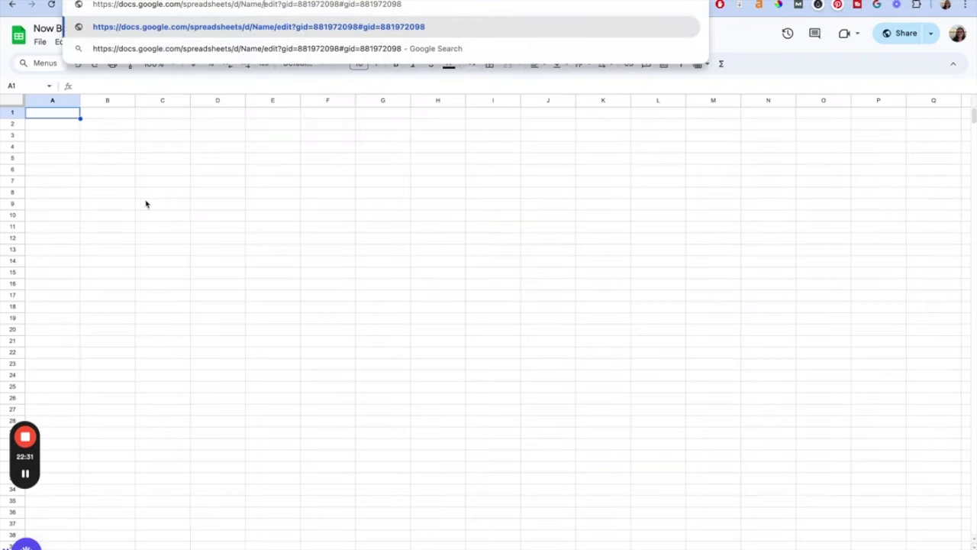
click(148, 183)
click(77, 111)
text(Name)
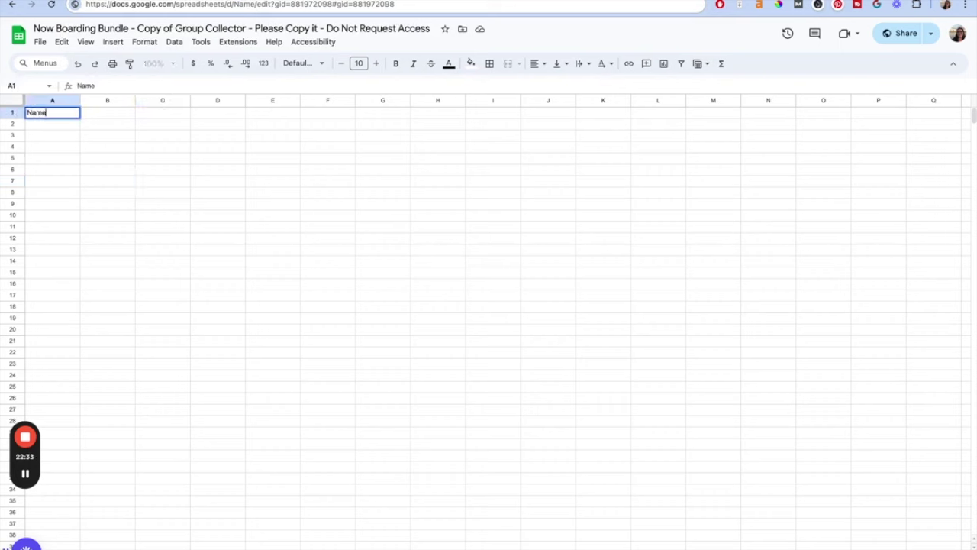
key(Tab)
text(Email)
key(Return)
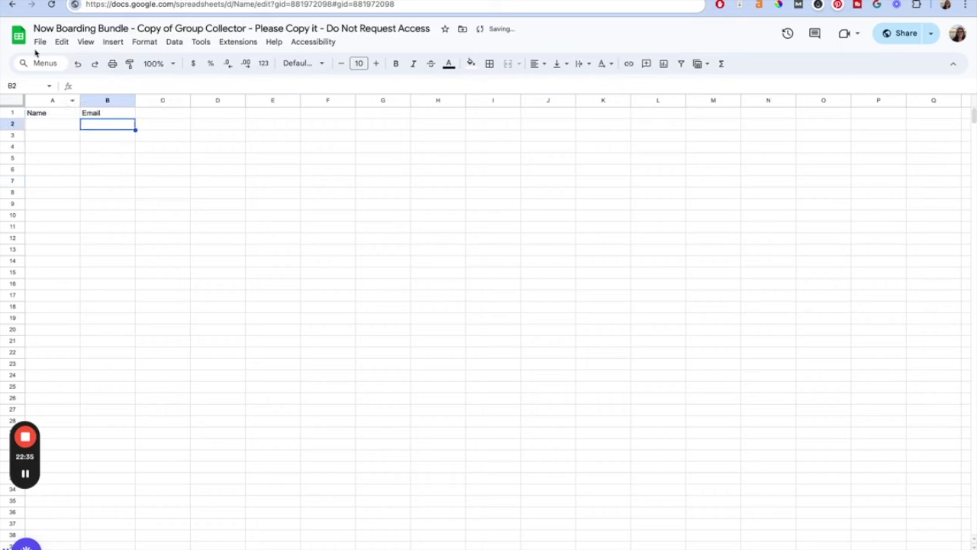
key(ctrl+Tab)
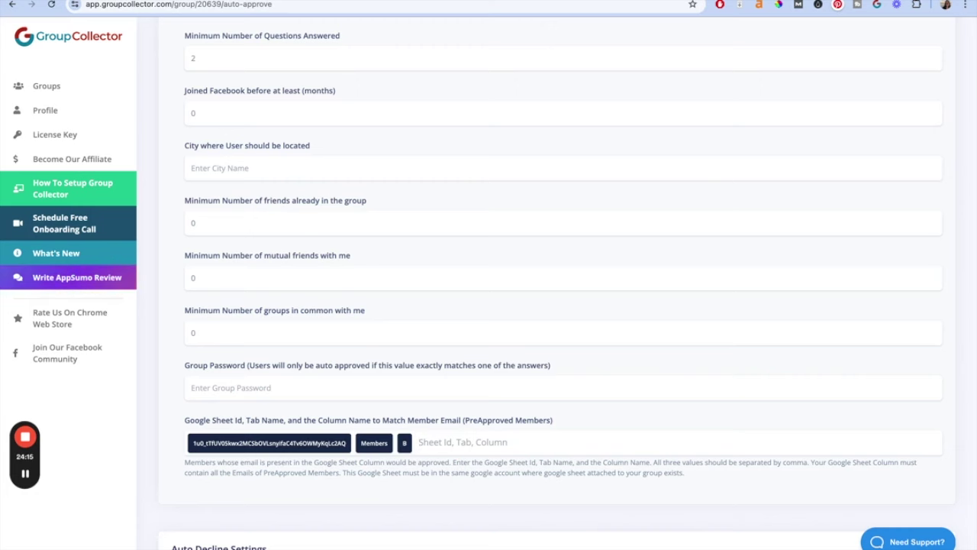
Step: Switch on Enable Auto Decline, Decline blocked/suspended members, and Decline members not meeting auto-approve criteria
scroll(529, 461, down, 3)
scroll(528, 462, down, 3)
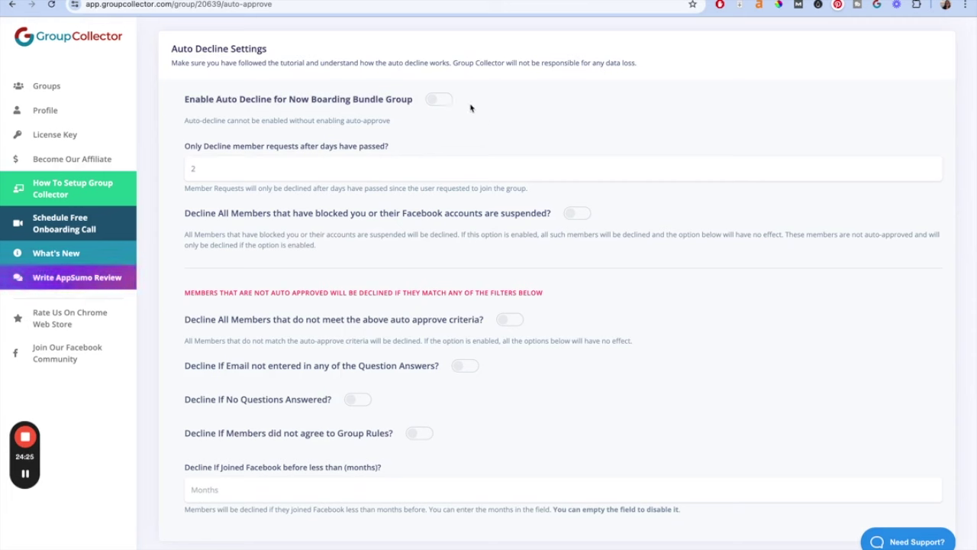
click(440, 102)
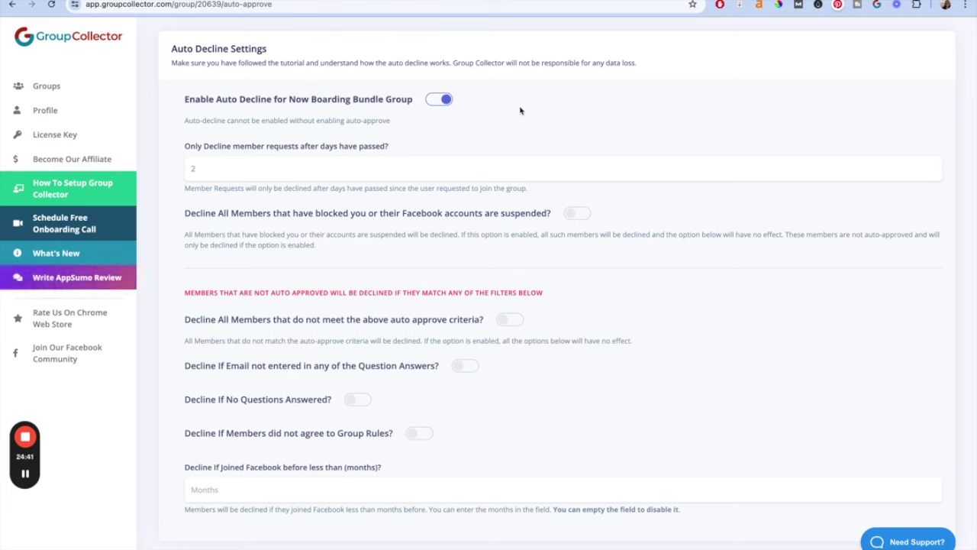
click(581, 218)
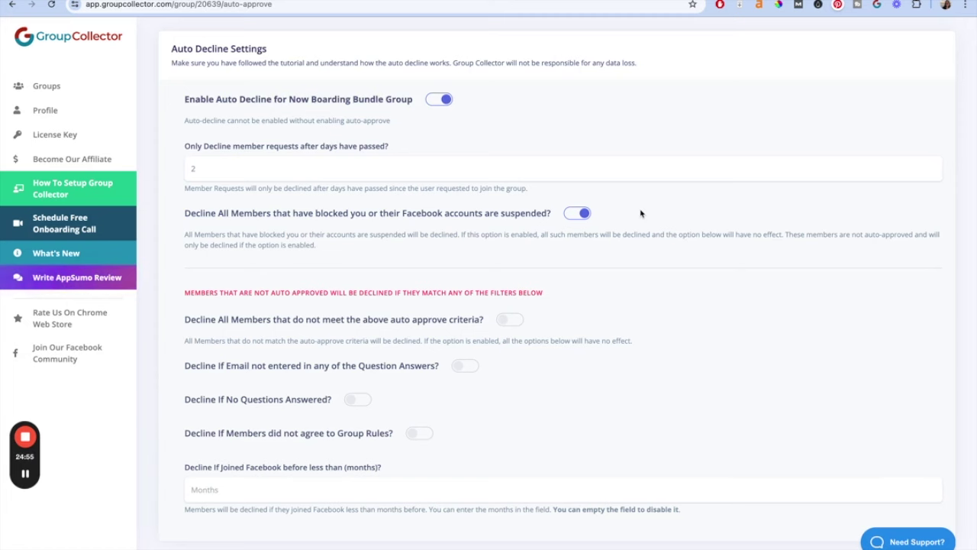
scroll(642, 214, down, 1)
click(511, 266)
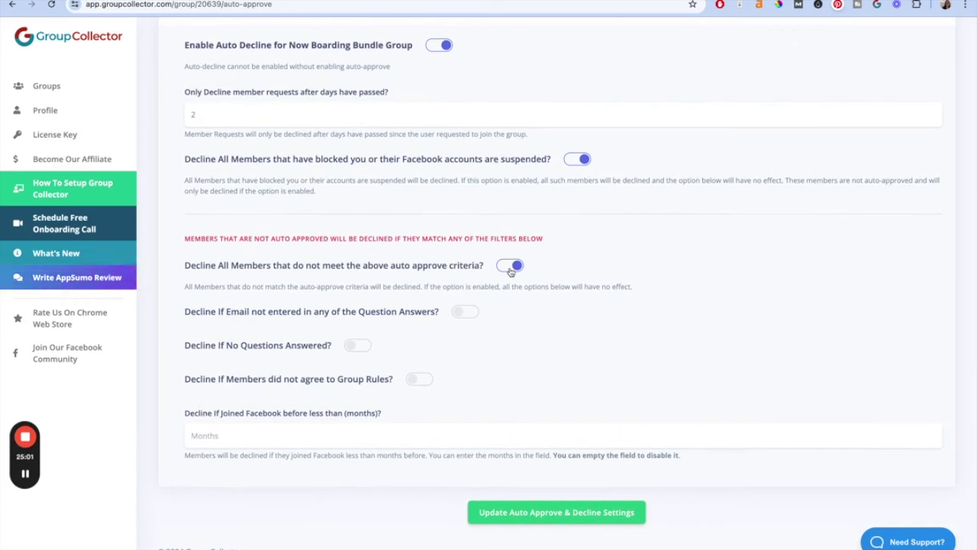
Step: Enable the Email not entered, No Questions Answered and Group Rules decline toggles, then save the settings
click(473, 312)
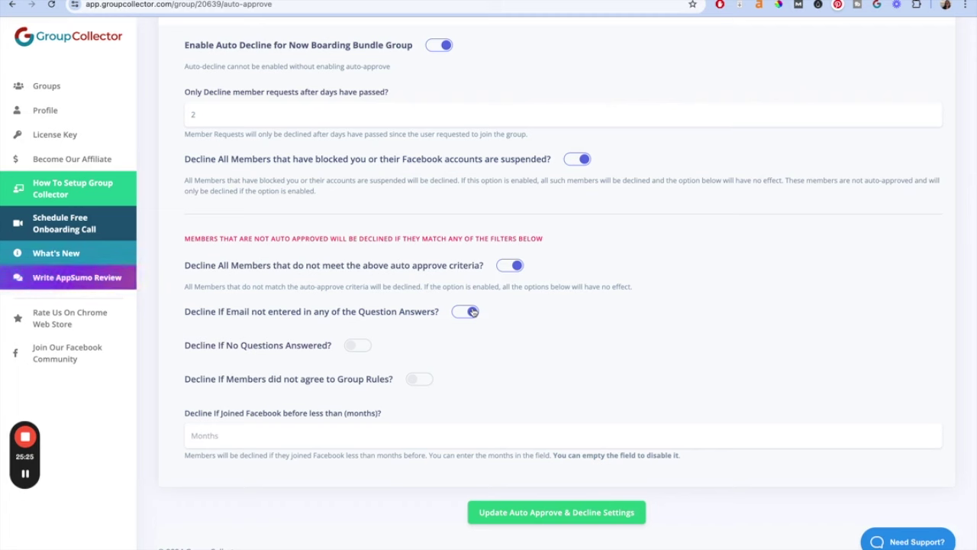
click(351, 346)
click(417, 386)
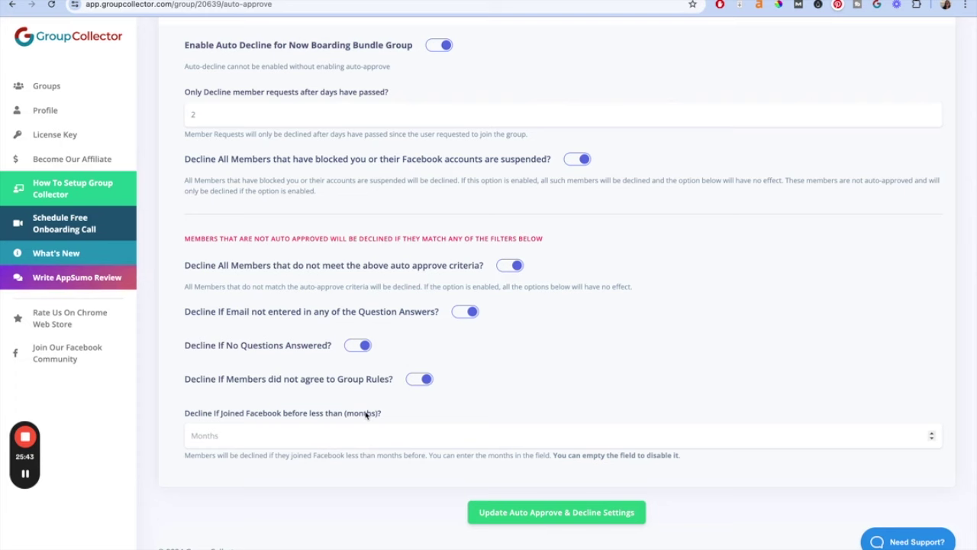
click(517, 523)
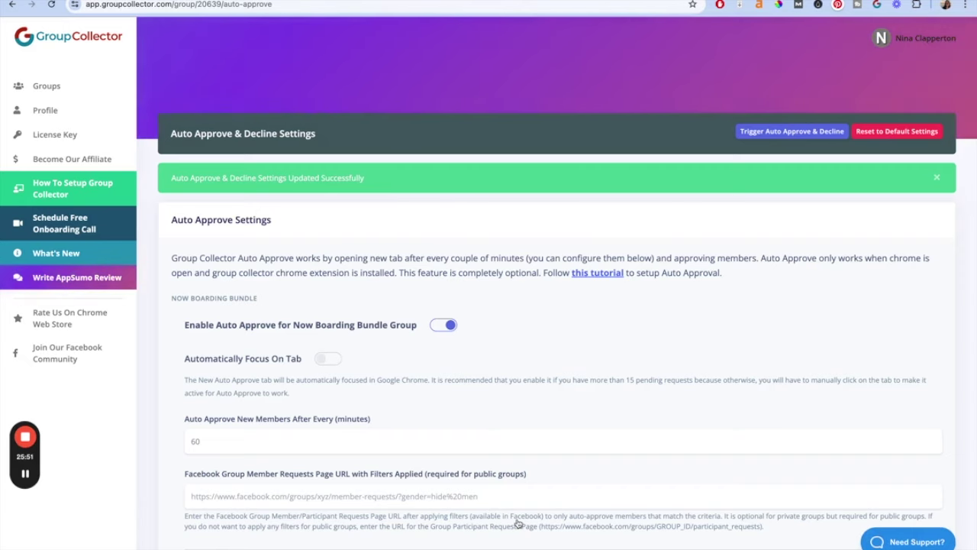
Step: Check the extension popup to confirm Auto Approve & Decline is enabled
click(877, 5)
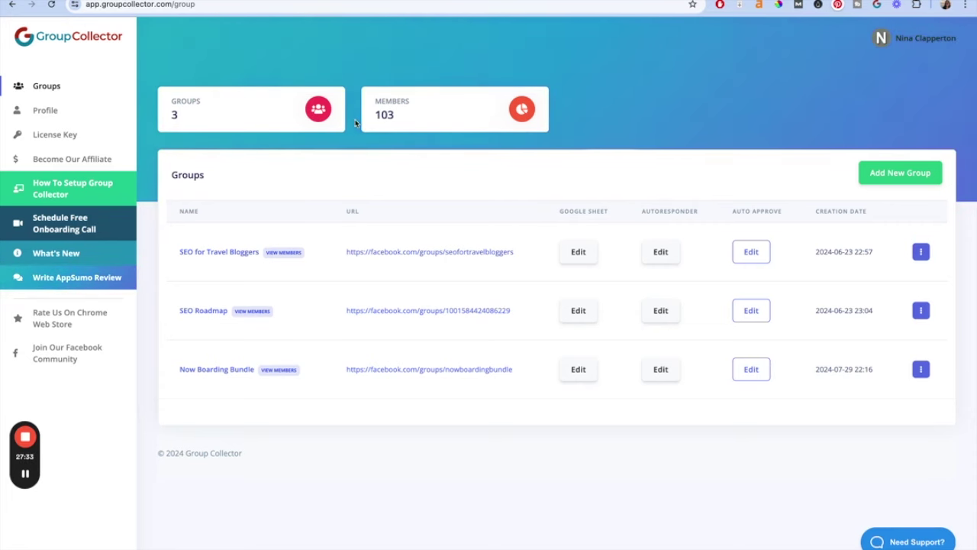
Step: Switch to the 'Copy of Group Collector' Google Sheet tab
key(ctrl+Tab)
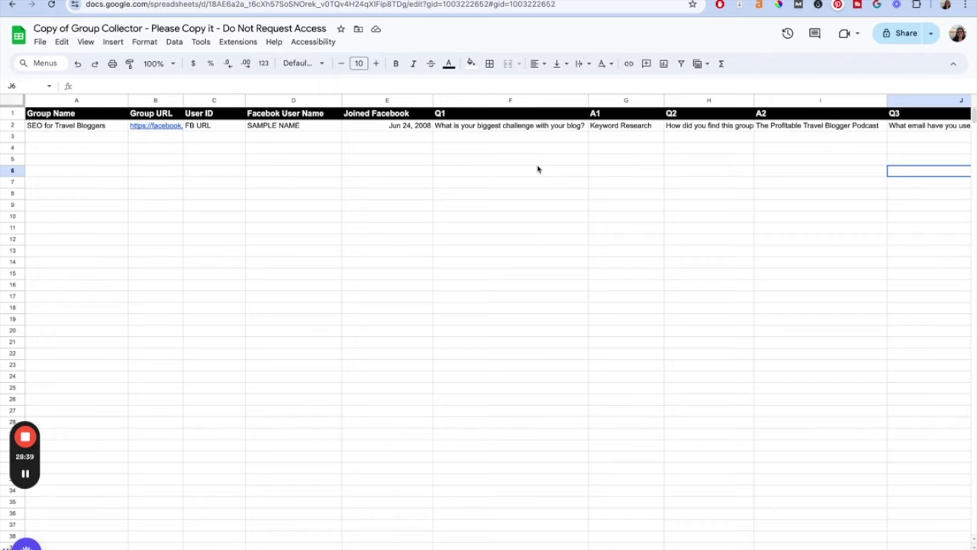
scroll(537, 169, right, 6)
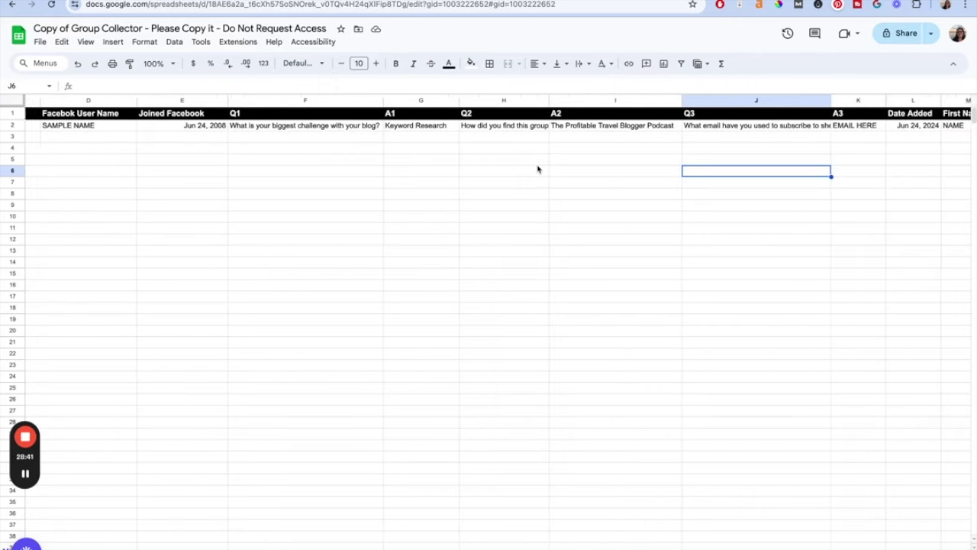
scroll(537, 168, right, 1)
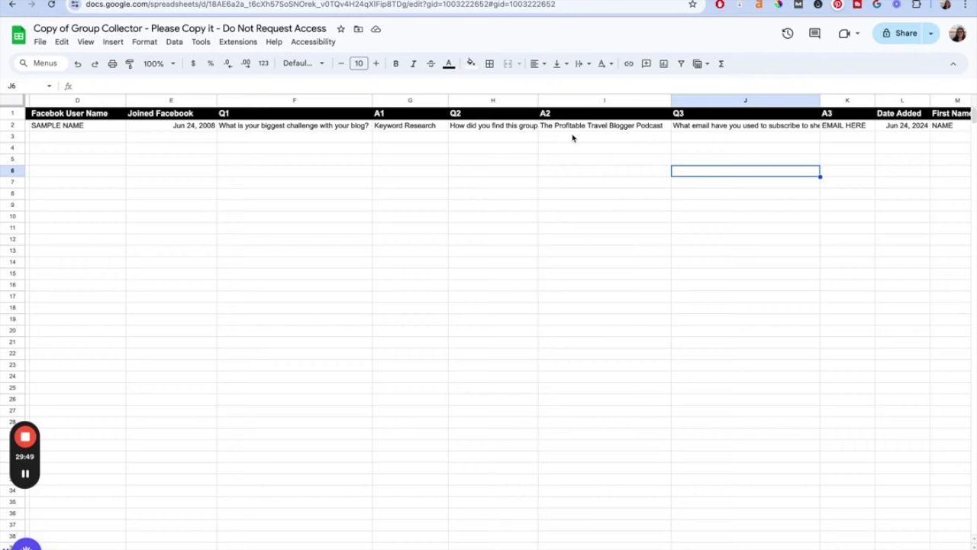
scroll(574, 138, right, 10)
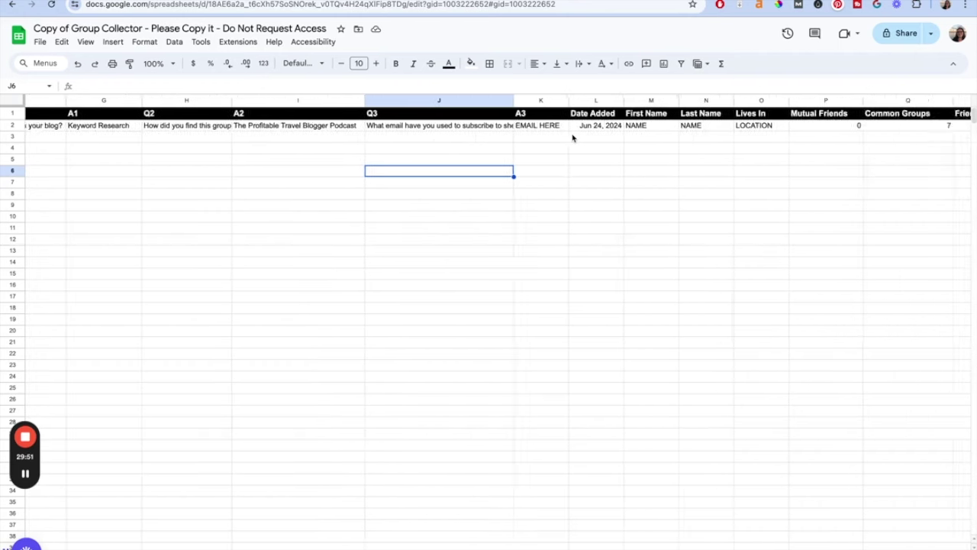
scroll(575, 139, right, 2)
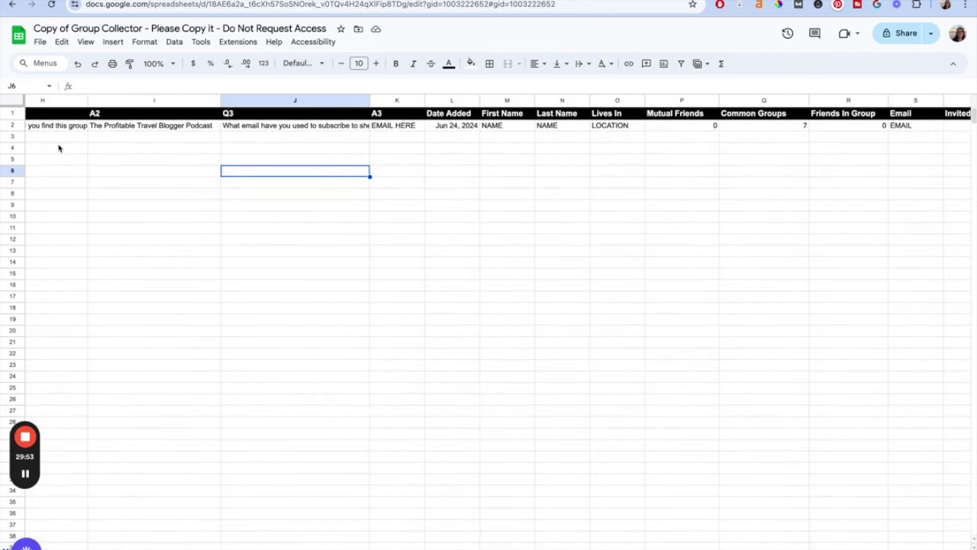
scroll(224, 151, right, 3)
click(423, 185)
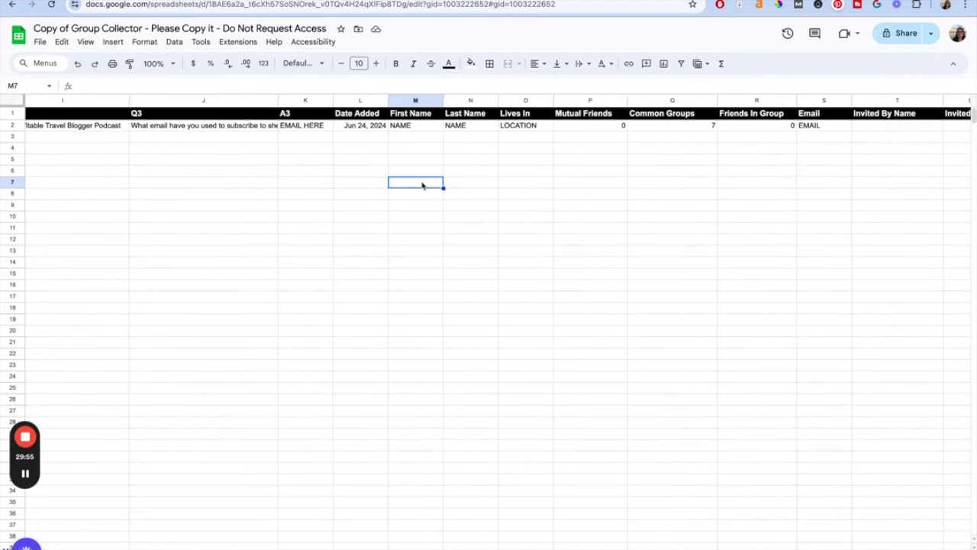
scroll(422, 186, right, 2)
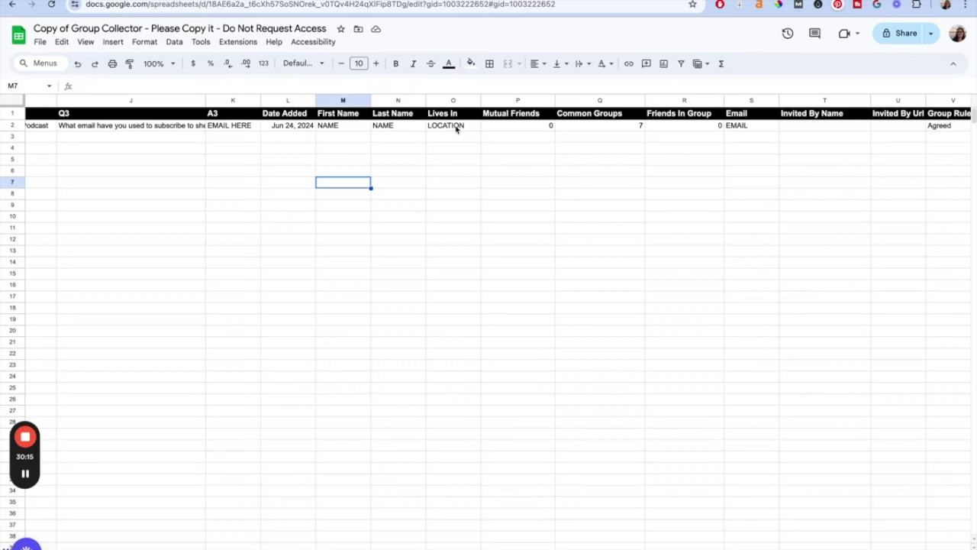
scroll(606, 224, right, 3)
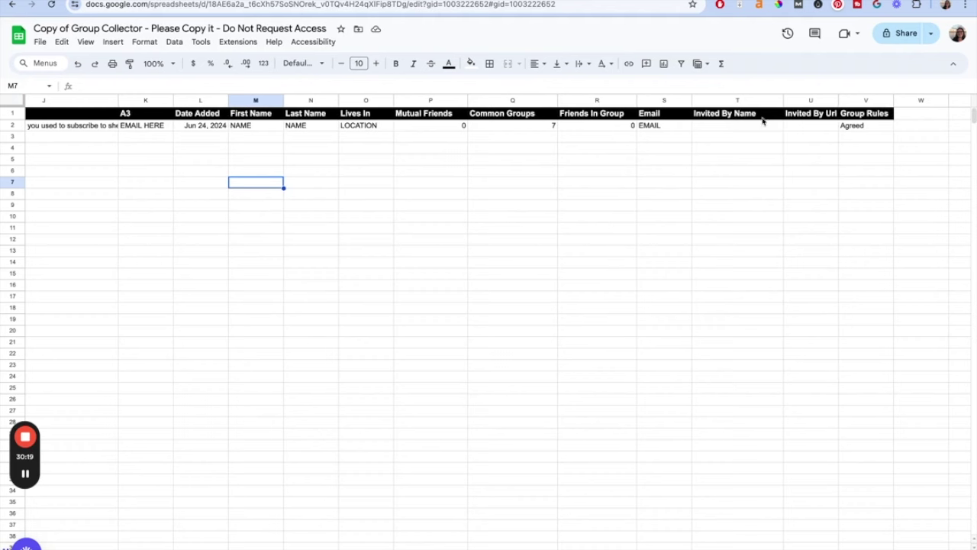